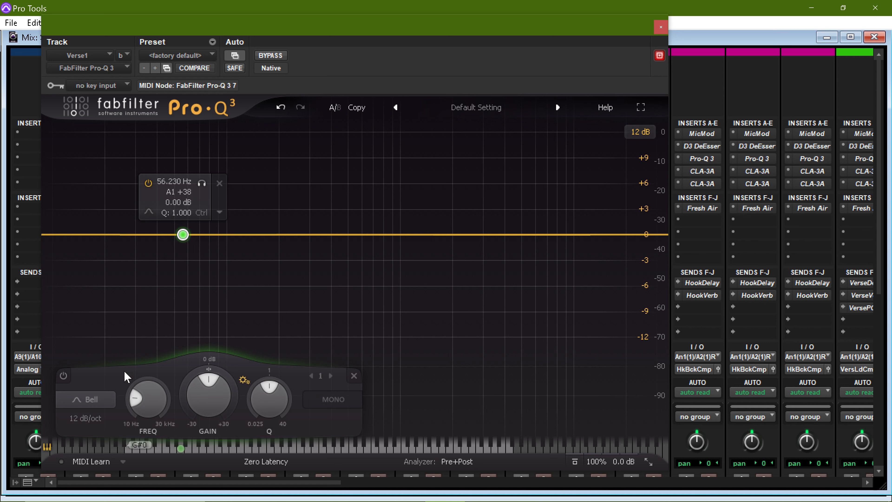
# Change the low-frequency bell band to a Low Cut filter and move its cutoff to about 35 Hz.
pyautogui.moveTo(183, 235)
pyautogui.mouseDown()
pyautogui.moveTo(261, 241)
pyautogui.moveTo(173, 242)
pyautogui.mouseUp()
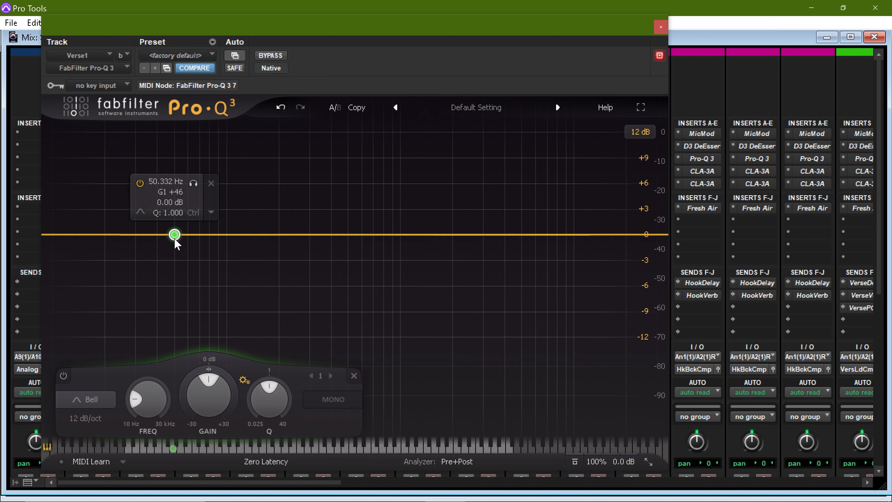
pyautogui.click(105, 398)
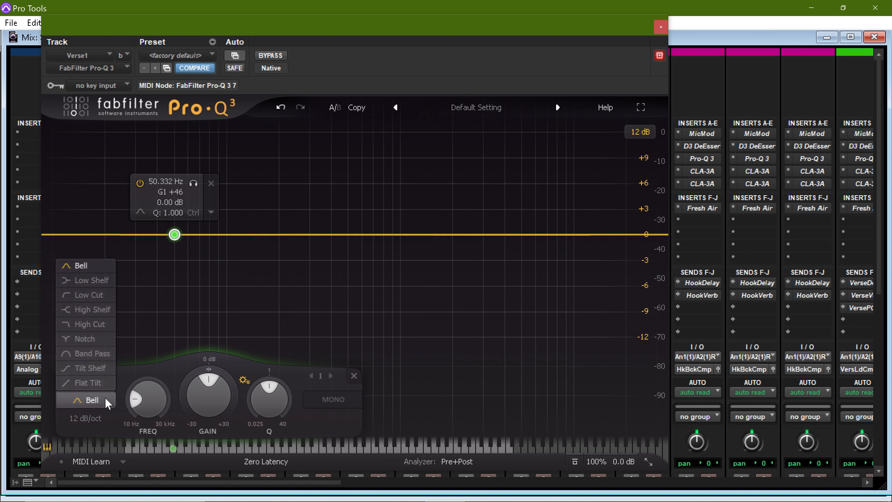
pyautogui.click(86, 295)
pyautogui.moveTo(175, 235); pyautogui.dragTo(149, 243)
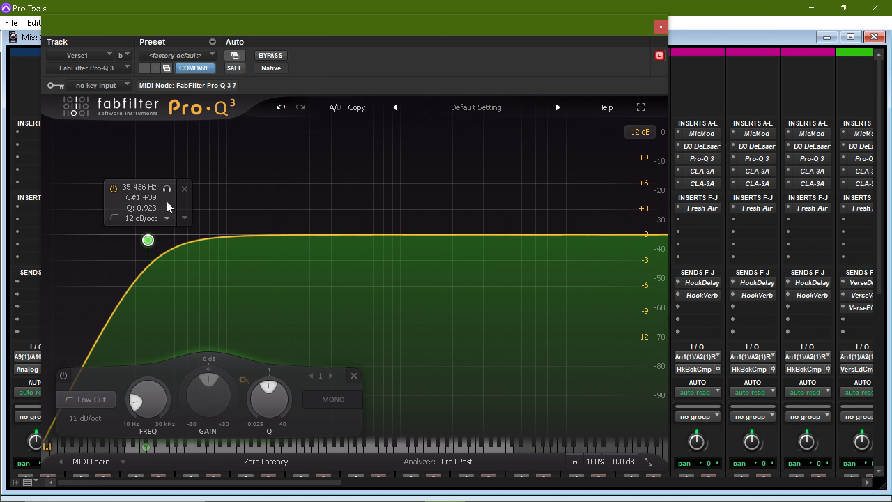
# Switch the low band's shape back to Bell and delete the band.
pyautogui.click(86, 399)
pyautogui.click(81, 266)
pyautogui.rightClick(148, 234)
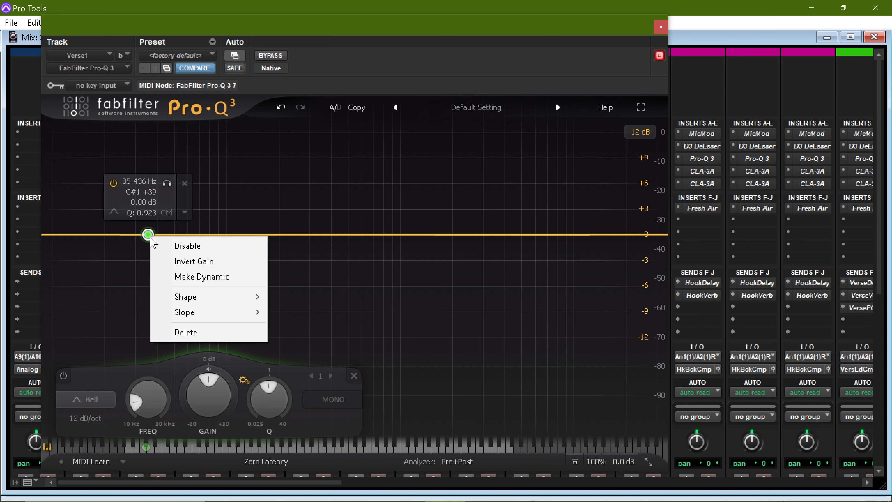
pyautogui.click(186, 333)
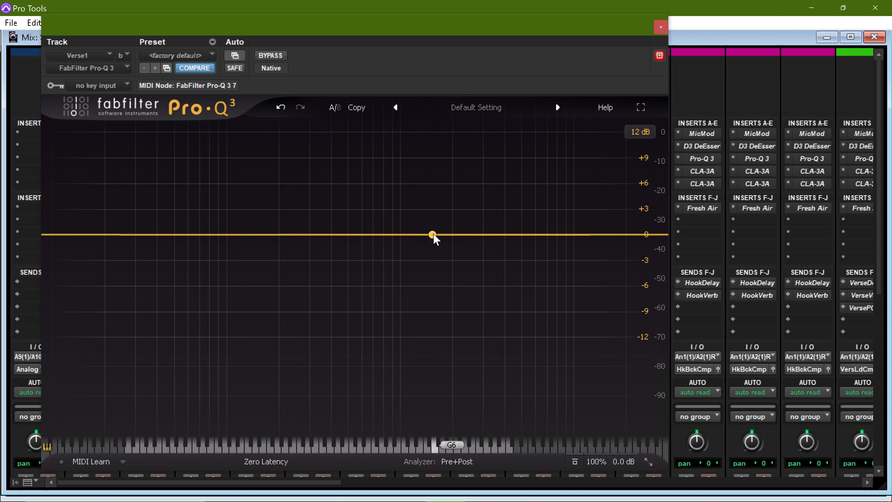
# Add bell bands at about 3.55 kHz and 453 Hz, and narrow the lower band to a Q of about 3.7.
pyautogui.moveTo(454, 235); pyautogui.dragTo(496, 228)
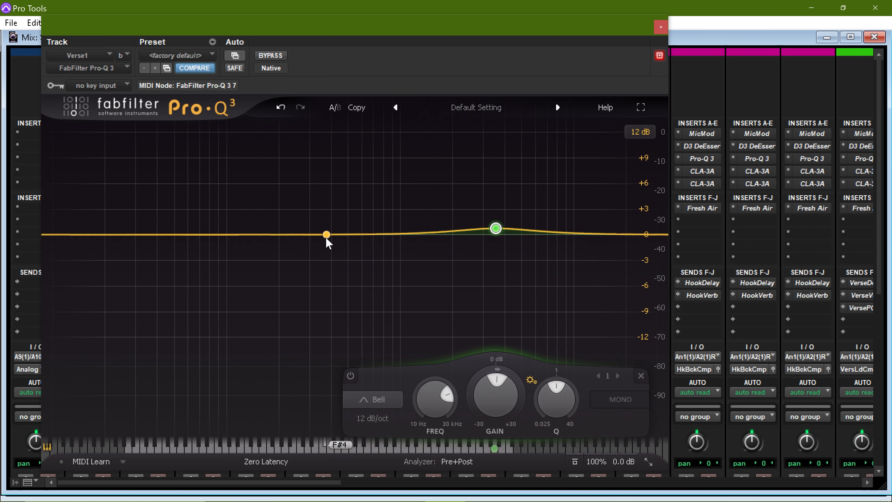
pyautogui.click(339, 233)
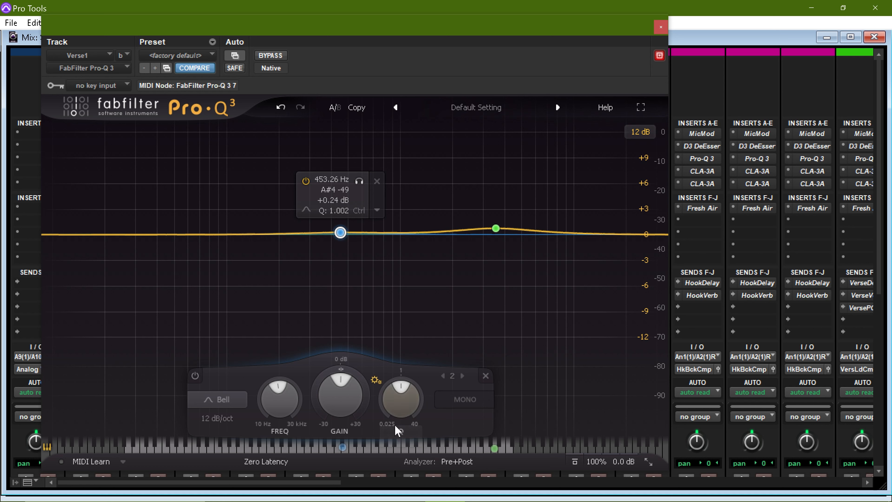
pyautogui.moveTo(403, 386); pyautogui.dragTo(416, 390)
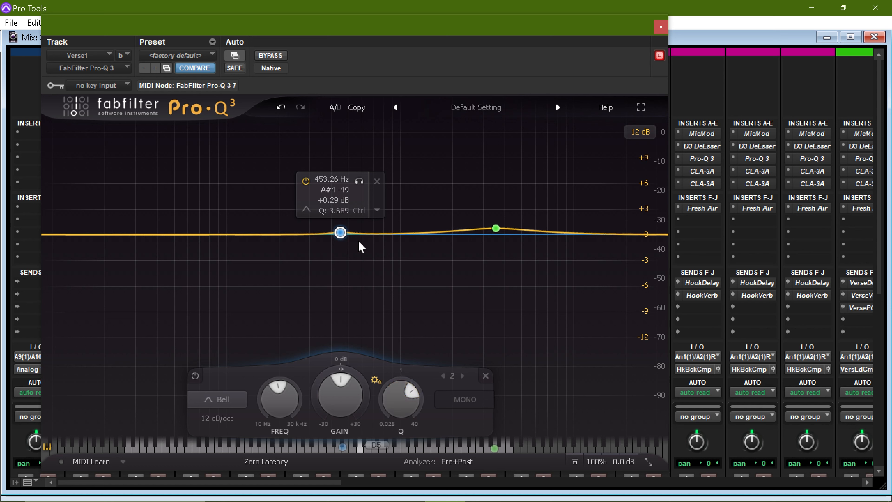
# Shape the blue bell band into a narrow boost of about +2.7 dB at 994 Hz with a Q of about 6.3.
pyautogui.moveTo(340, 232); pyautogui.dragTo(346, 249)
pyautogui.moveTo(346, 378)
pyautogui.mouseDown()
pyautogui.moveTo(360, 381)
pyautogui.moveTo(331, 383)
pyautogui.moveTo(350, 370)
pyautogui.mouseUp()
pyautogui.moveTo(346, 229); pyautogui.dragTo(394, 234)
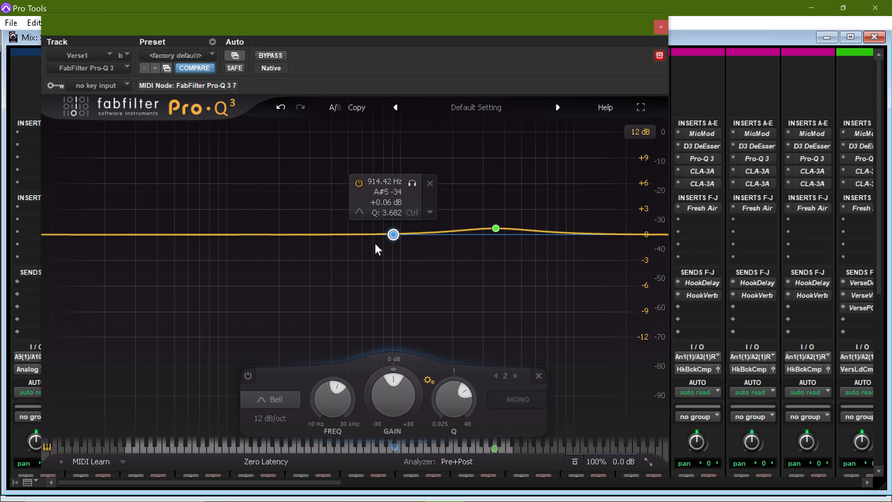
pyautogui.moveTo(343, 390); pyautogui.dragTo(361, 360)
pyautogui.moveTo(395, 235); pyautogui.dragTo(397, 230)
pyautogui.moveTo(466, 391); pyautogui.dragTo(476, 400)
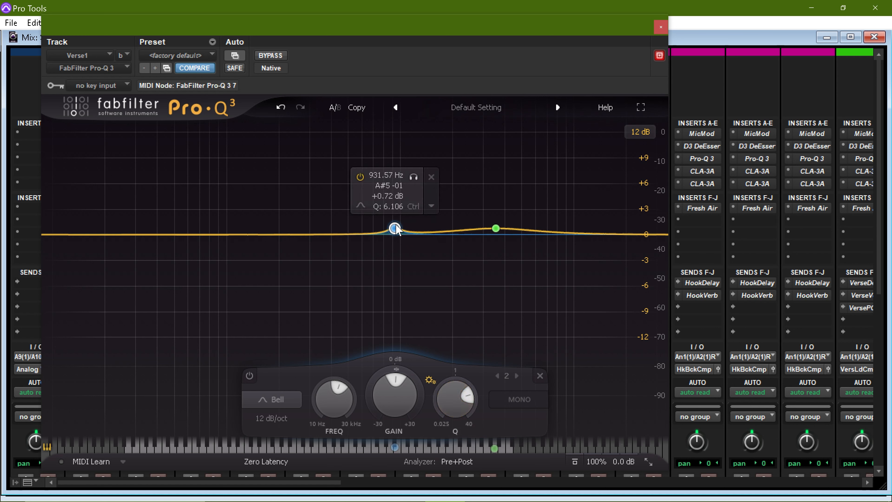
pyautogui.moveTo(394, 228); pyautogui.dragTo(401, 211)
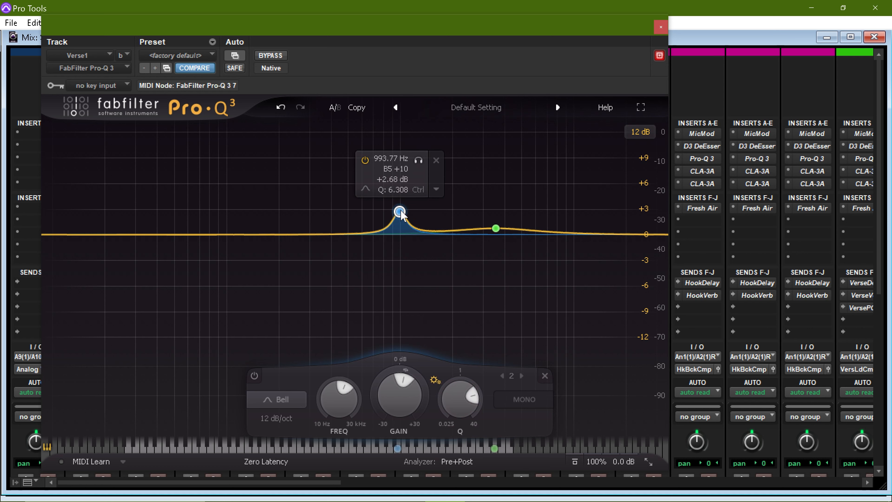
# Reduce the blue band's boost to about +0.9 dB near 967 Hz and widen it to a Q of about 1.85.
pyautogui.moveTo(401, 213); pyautogui.dragTo(394, 232)
pyautogui.scroll(-10, 456, 386)
pyautogui.scroll(-5, 455, 386)
pyautogui.scroll(5, 452, 383)
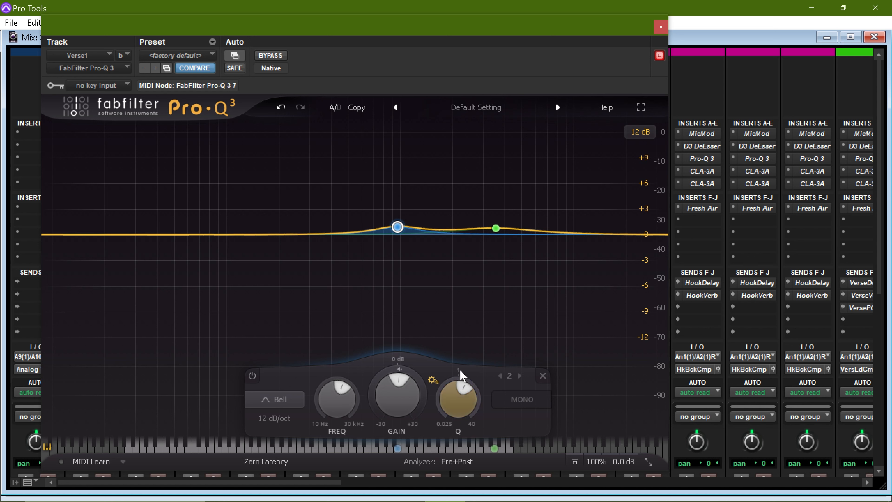
# Delete both the blue mid band and the green high-mid band from the EQ curve.
pyautogui.rightClick(400, 232)
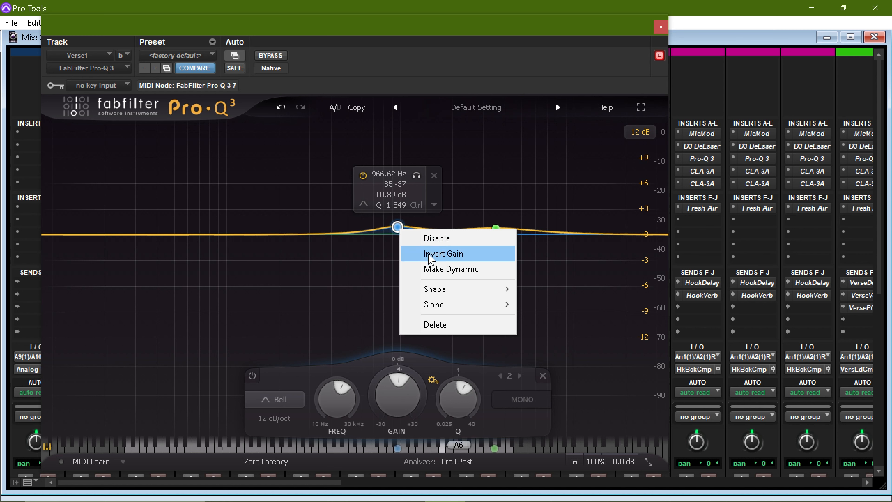
pyautogui.click(436, 326)
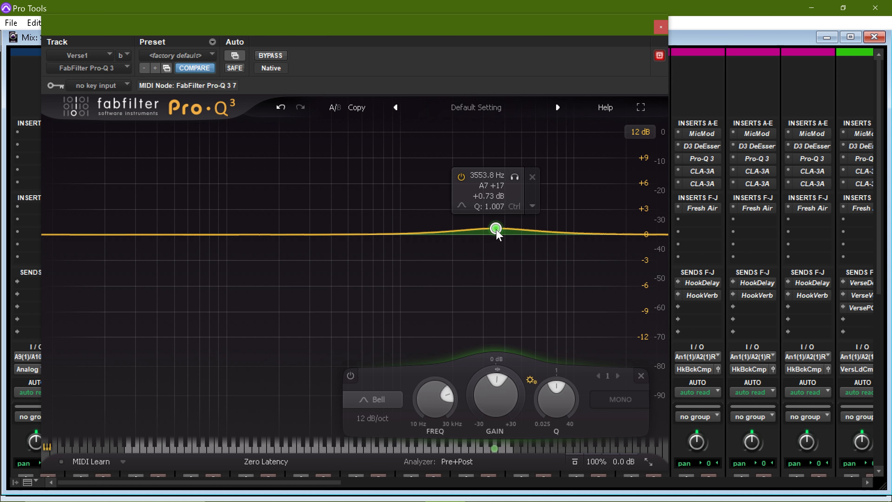
pyautogui.rightClick(495, 228)
pyautogui.click(530, 325)
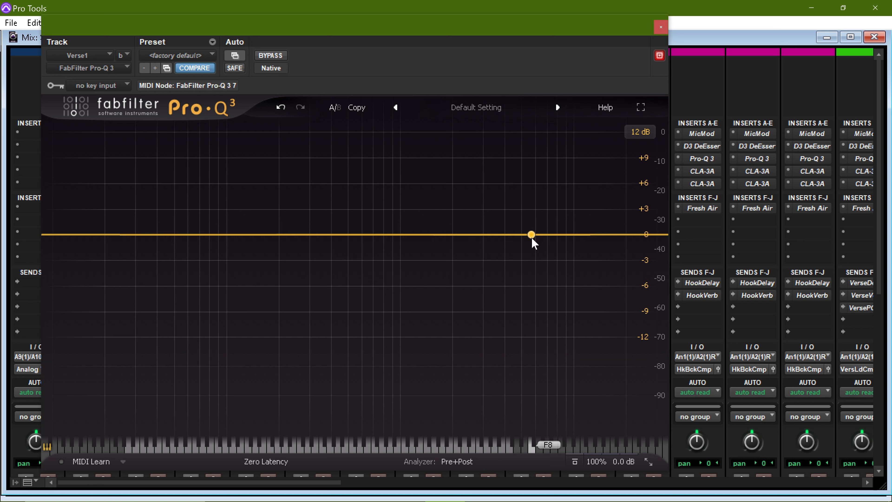
# Add a bell band at about 3.65 kHz and give it a negative dynamic range of about -2.9 dB.
pyautogui.click(486, 235)
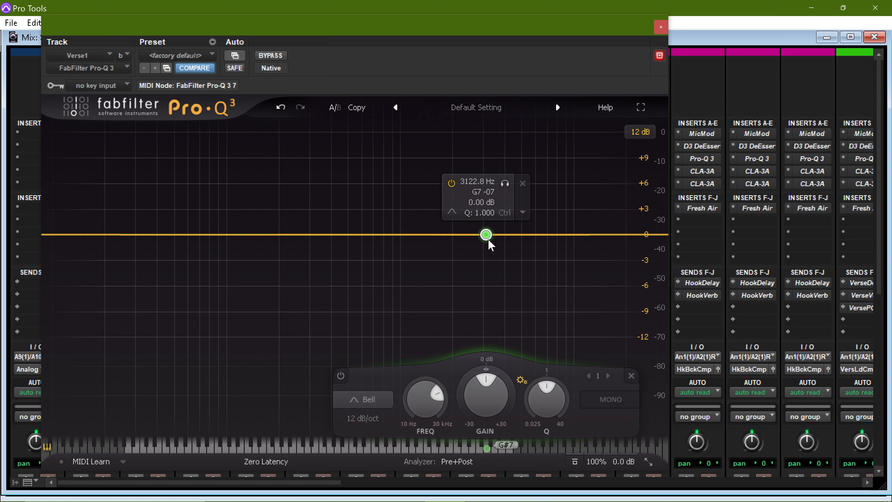
pyautogui.moveTo(487, 234)
pyautogui.mouseDown()
pyautogui.moveTo(468, 232)
pyautogui.moveTo(504, 291)
pyautogui.moveTo(498, 234)
pyautogui.mouseUp()
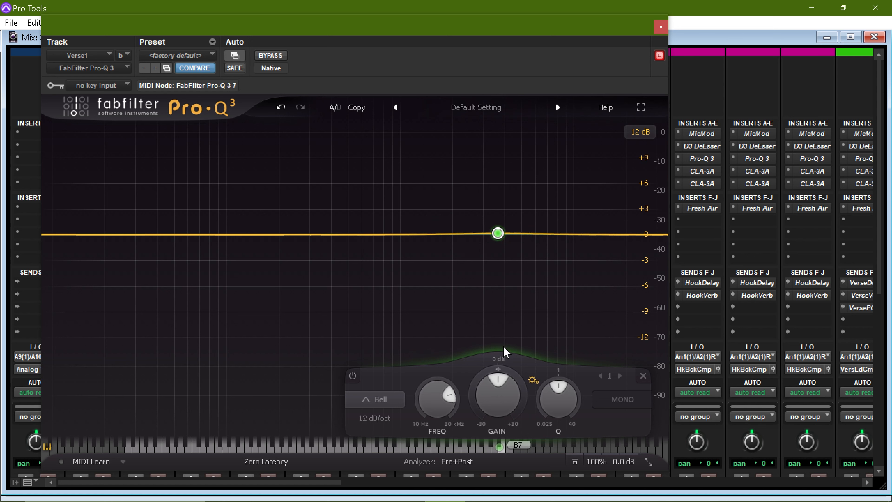
pyautogui.moveTo(499, 373)
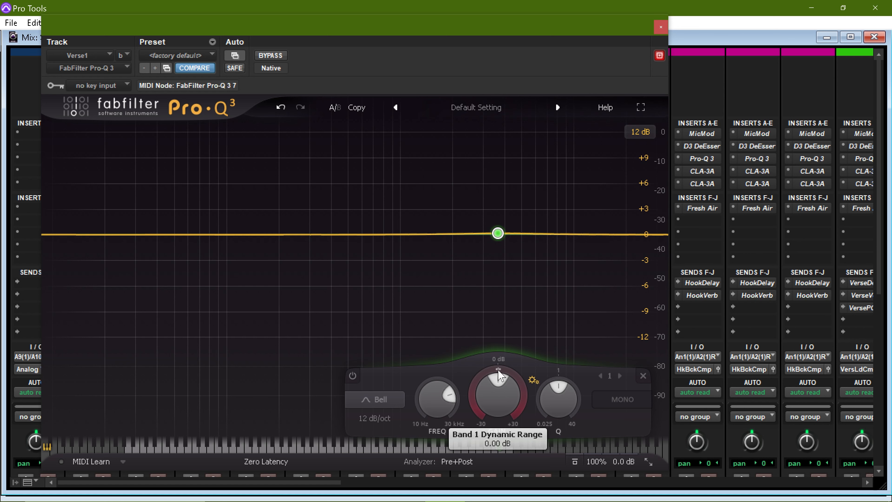
pyautogui.moveTo(494, 399)
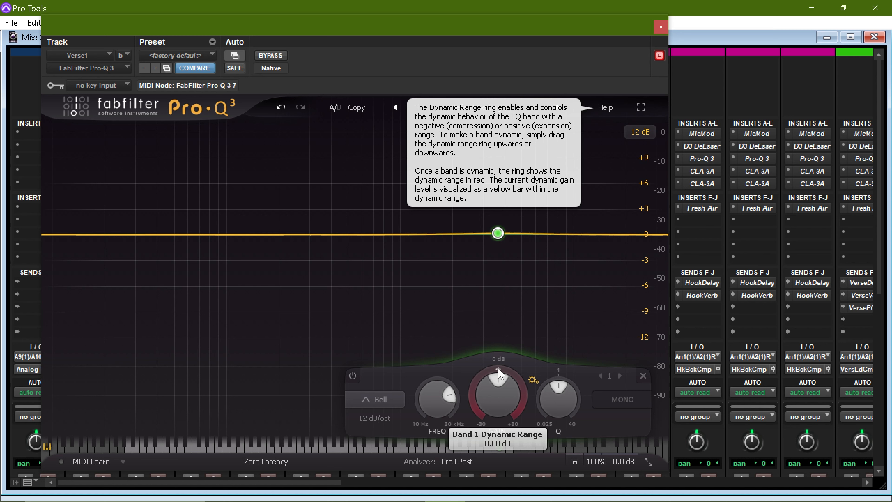
pyautogui.moveTo(499, 374); pyautogui.dragTo(494, 409)
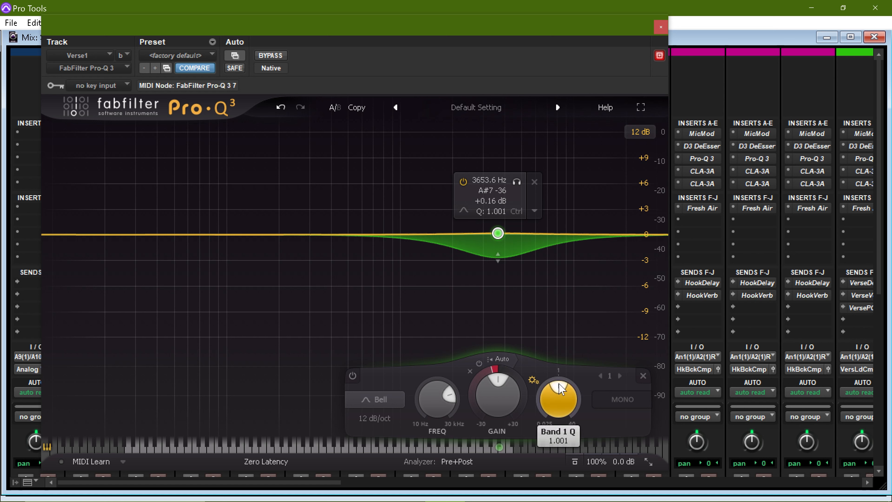
# Narrow the dynamic band's Q to about 3.76 and play the track to audition its gain reduction.
pyautogui.scroll(6, 576, 384)
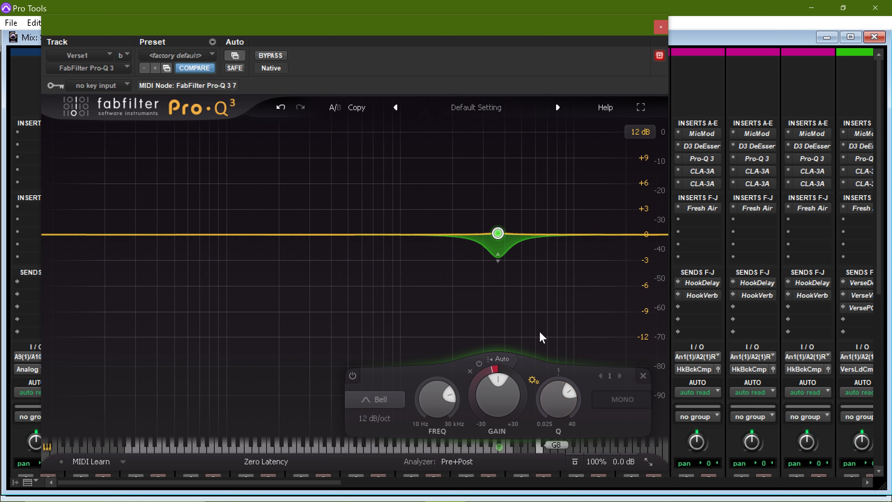
pyautogui.press('space')
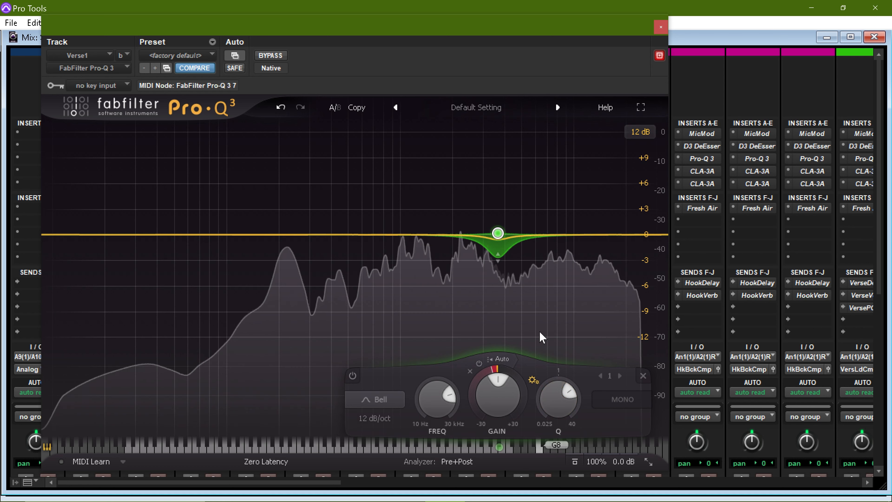
pyautogui.moveTo(516, 378)
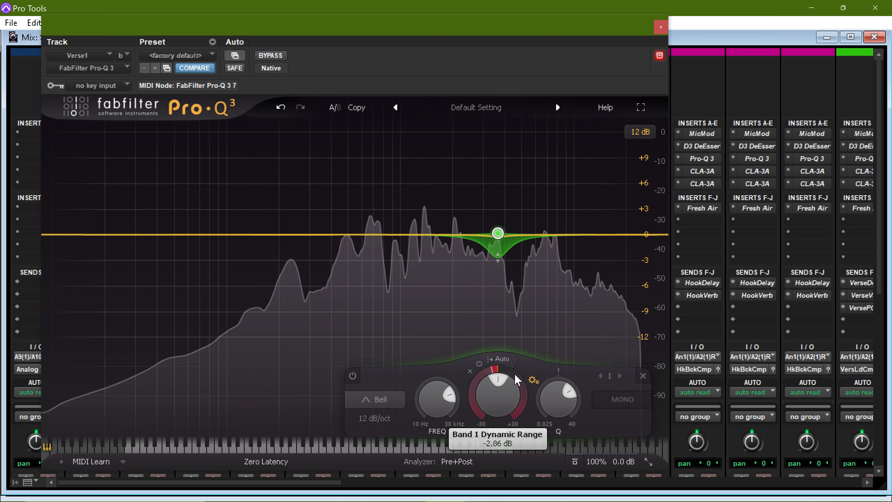
# Adjust the dynamic band's range on the curve to a maximum reduction slightly deeper than -3 dB.
pyautogui.moveTo(492, 266)
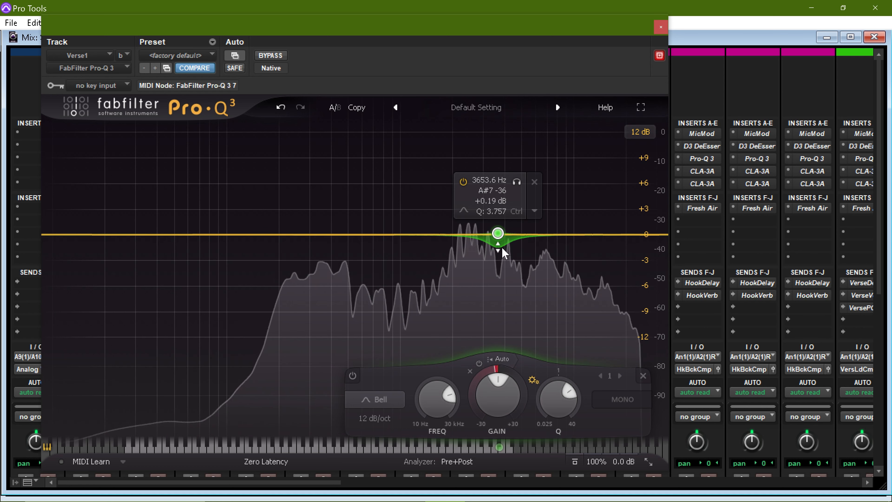
pyautogui.moveTo(503, 248)
pyautogui.mouseDown()
pyautogui.moveTo(503, 276)
pyautogui.moveTo(504, 263)
pyautogui.mouseUp()
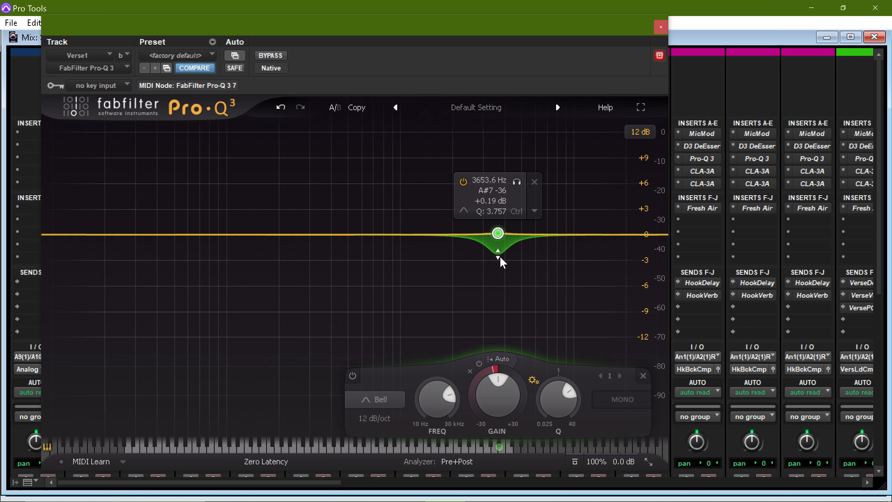
pyautogui.moveTo(499, 263); pyautogui.dragTo(499, 256)
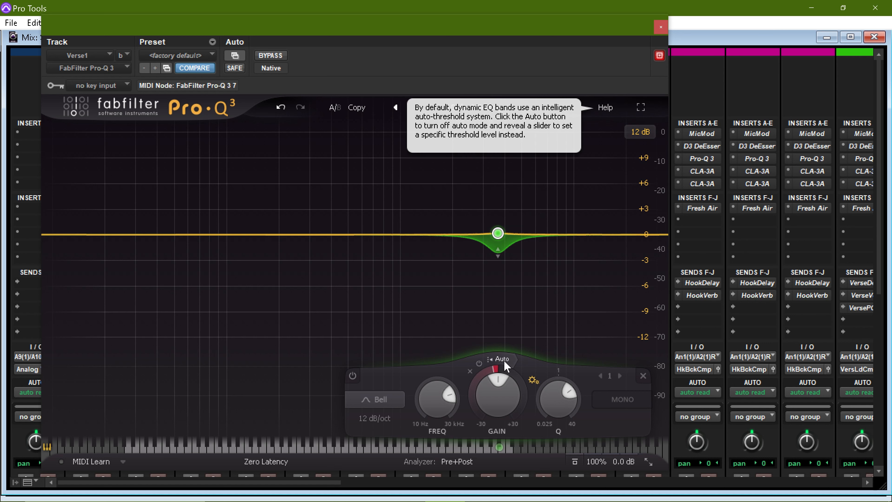
pyautogui.moveTo(497, 256); pyautogui.dragTo(499, 266)
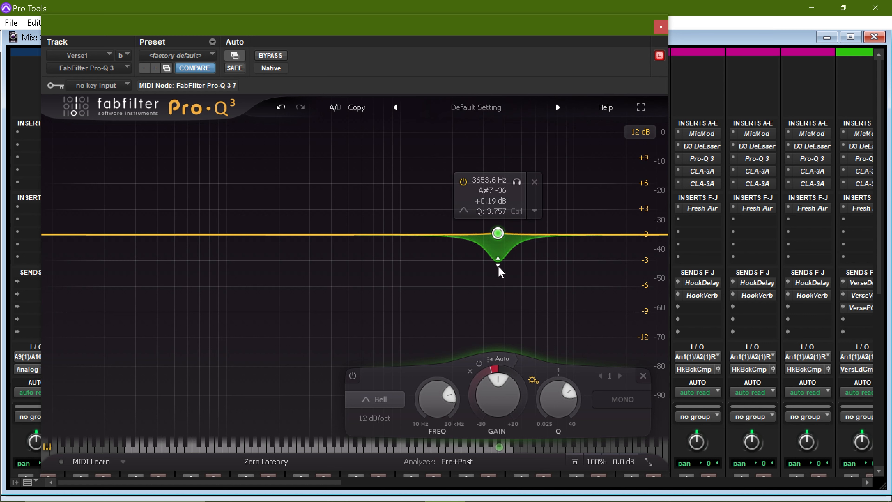
# Turn off the band's automatic threshold and set a manual threshold of -25 dB, checking it against playback.
pyautogui.click(501, 358)
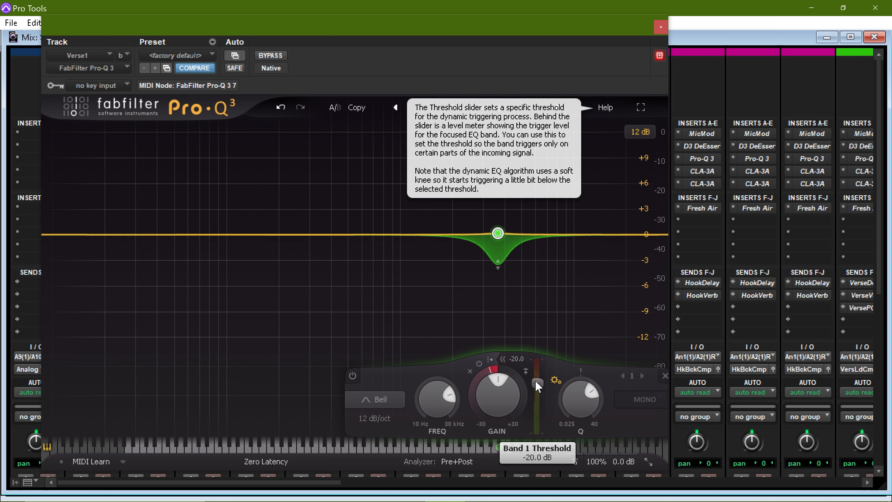
pyautogui.moveTo(535, 379)
pyautogui.mouseDown()
pyautogui.moveTo(538, 369)
pyautogui.moveTo(540, 389)
pyautogui.mouseUp()
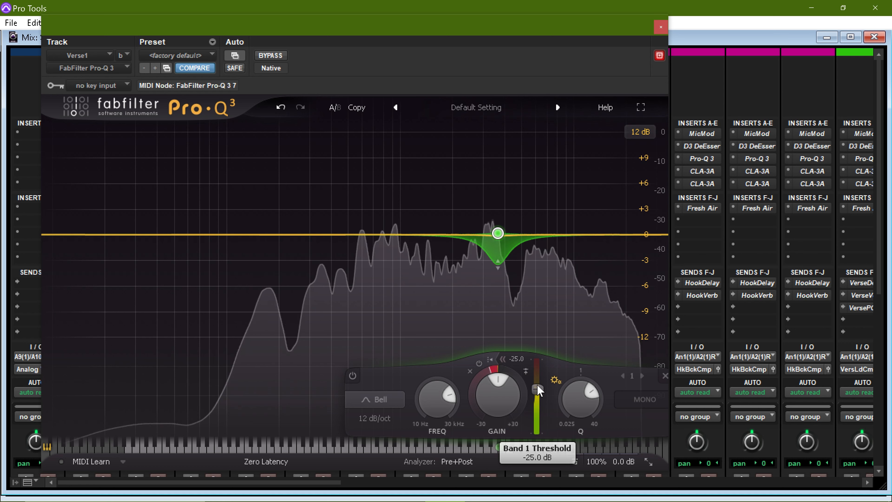
pyautogui.press('space')
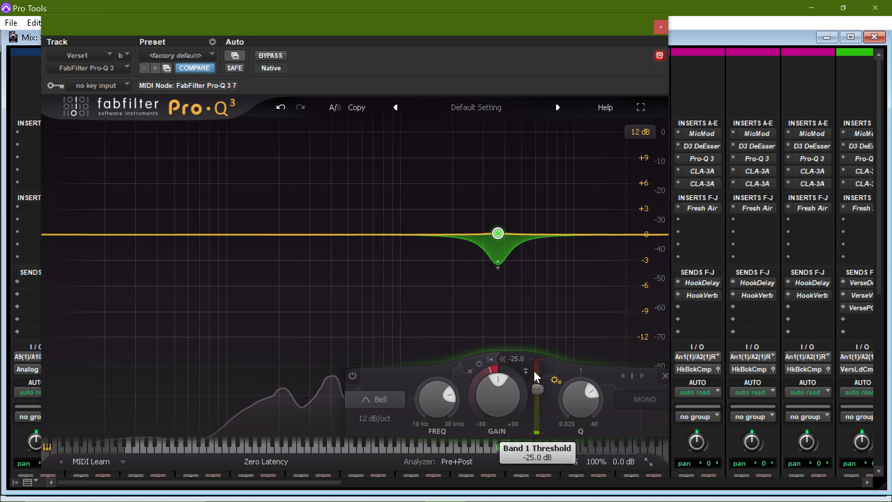
# Try a threshold of -12.8 dB on the dynamic band and settle on -26.7 dB.
pyautogui.moveTo(541, 380); pyautogui.dragTo(541, 379)
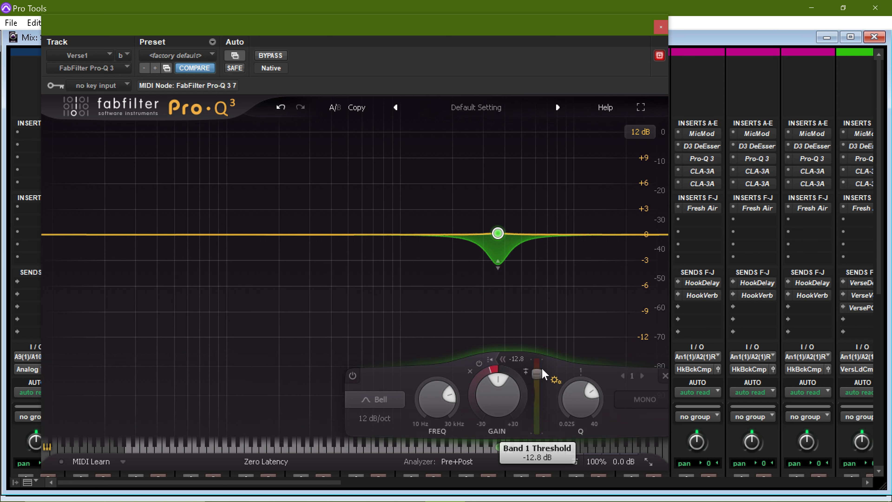
pyautogui.moveTo(499, 241)
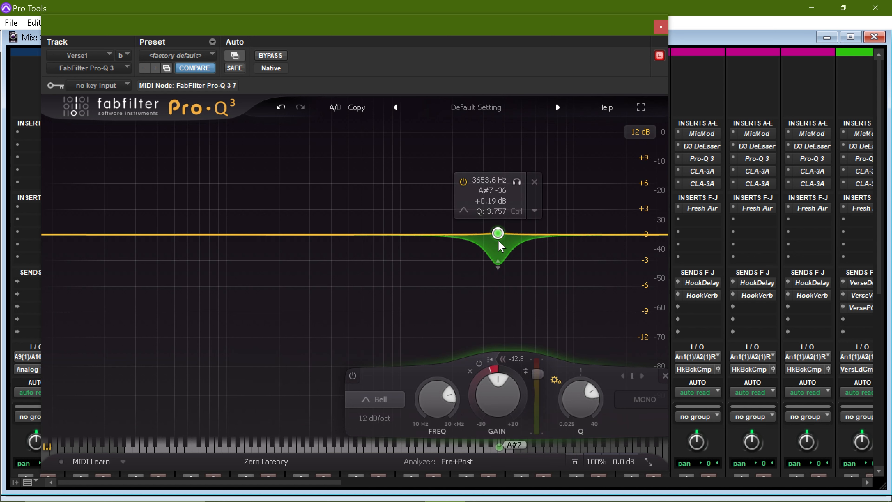
pyautogui.moveTo(543, 373); pyautogui.dragTo(540, 399)
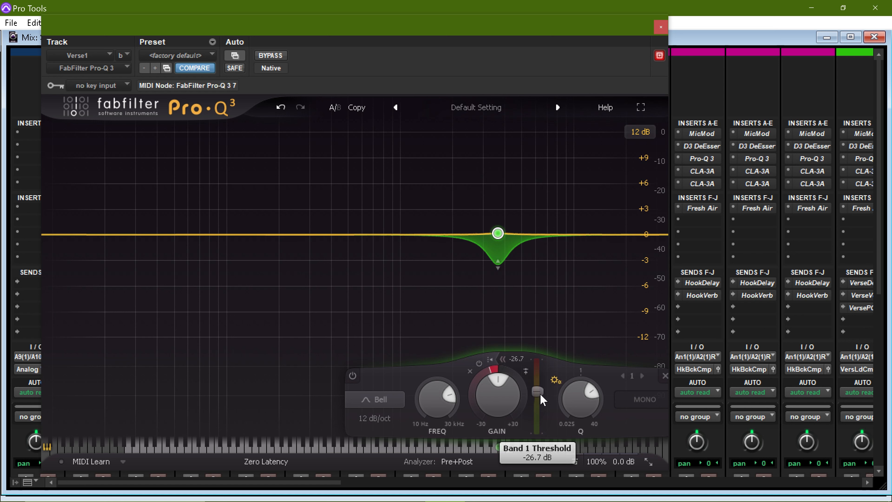
# Reduce the dynamic band's range slightly to about -3 dB on the EQ curve.
pyautogui.moveTo(500, 267)
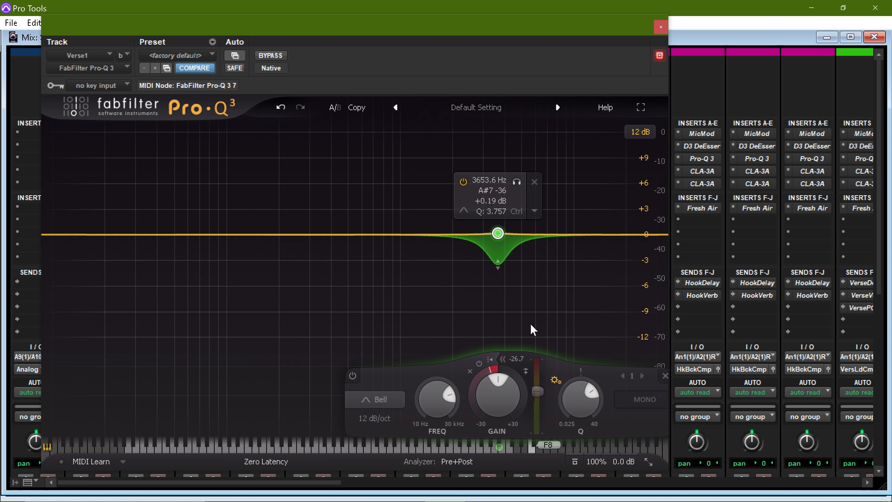
pyautogui.moveTo(539, 395)
pyautogui.moveTo(499, 269)
pyautogui.mouseDown()
pyautogui.moveTo(504, 248)
pyautogui.moveTo(500, 262)
pyautogui.mouseUp()
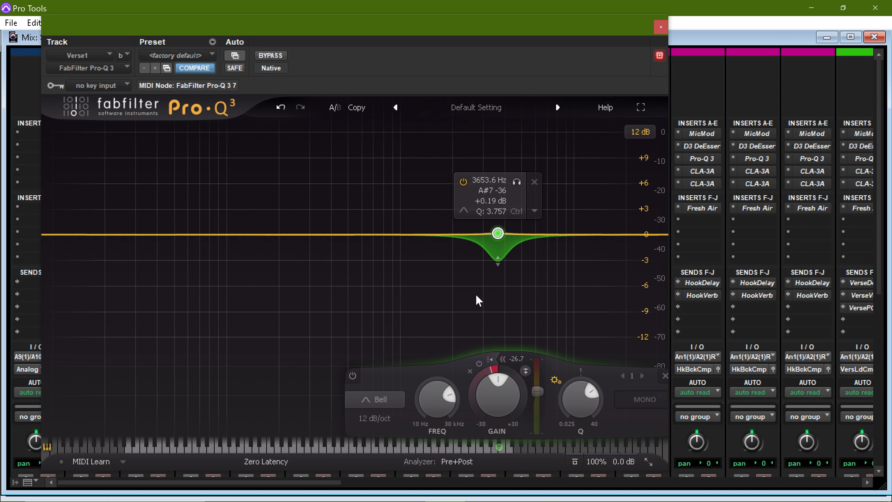
# Add a trial bell band at about 975 Hz, give it a dynamic cut of about -2 dB, and delete the band.
pyautogui.click(374, 235)
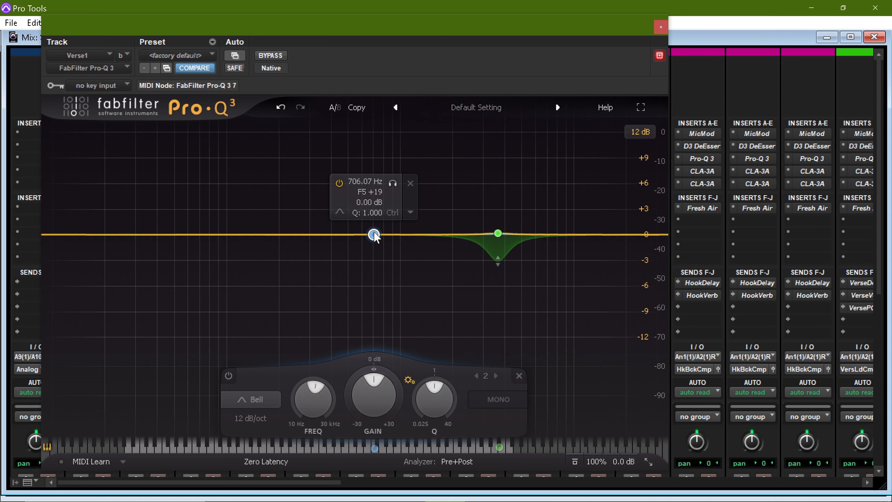
pyautogui.moveTo(373, 234); pyautogui.dragTo(399, 235)
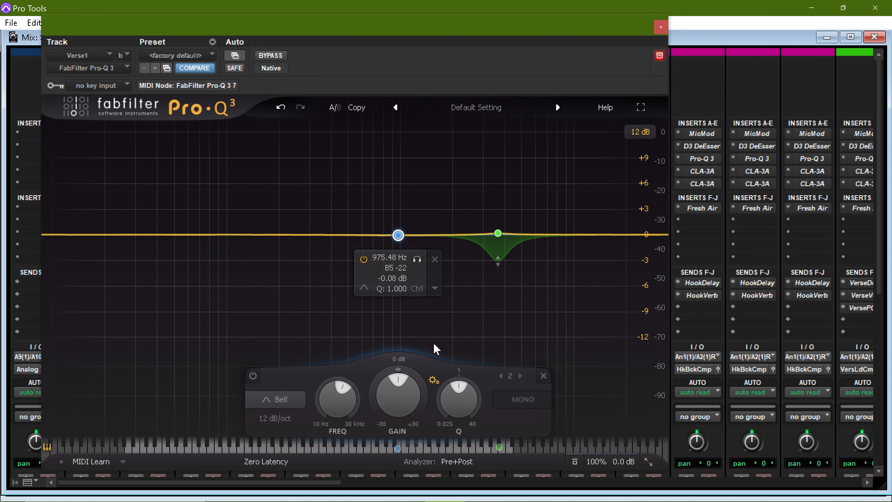
pyautogui.moveTo(390, 373); pyautogui.dragTo(387, 385)
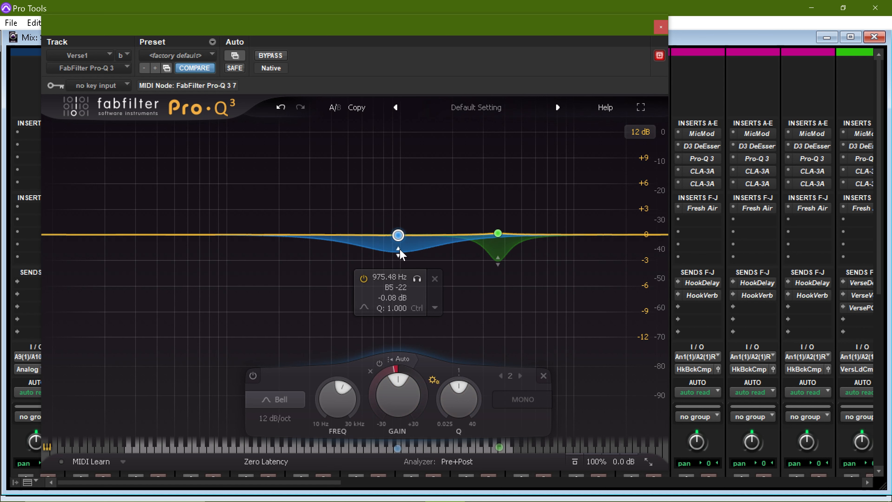
pyautogui.rightClick(398, 239)
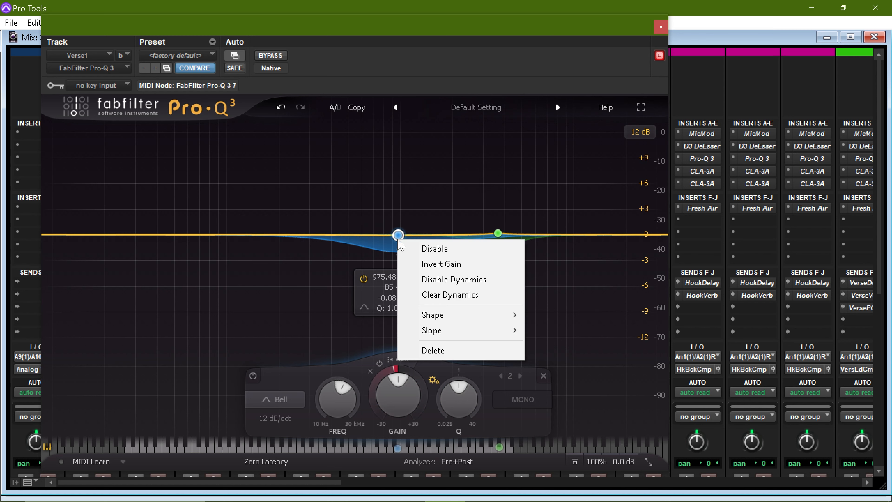
pyautogui.click(450, 351)
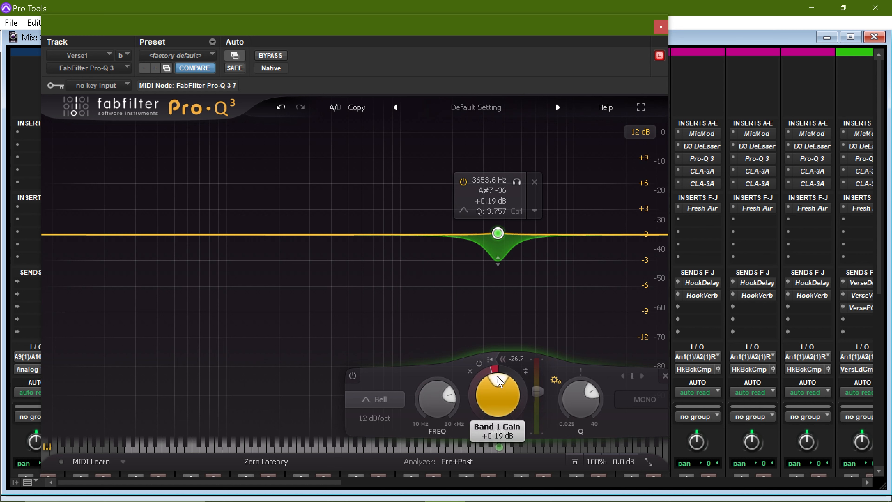
# Turn the 3.65 kHz band's dynamic range from a cut into a boost of about +3 dB.
pyautogui.moveTo(497, 263); pyautogui.dragTo(498, 254)
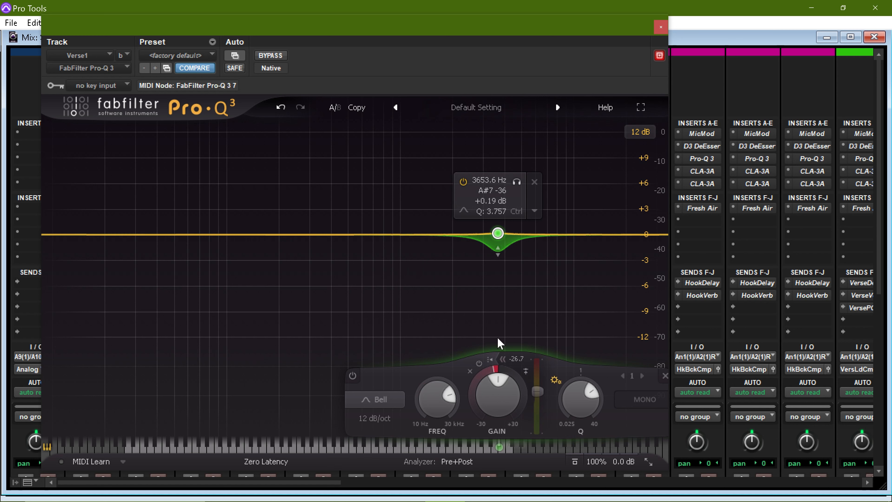
pyautogui.moveTo(505, 369); pyautogui.dragTo(514, 277)
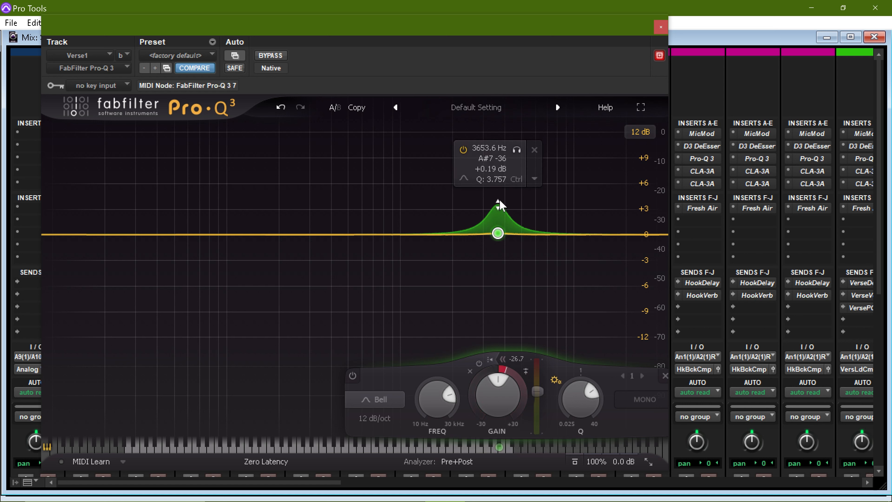
pyautogui.moveTo(500, 200); pyautogui.dragTo(500, 211)
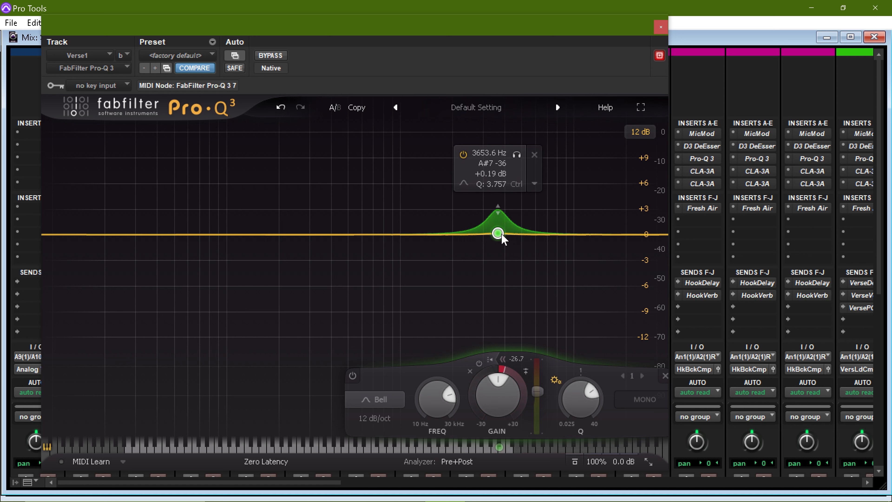
# Switch the dynamic band's threshold to automatic and raise its boost range to about +4 dB during playback.
pyautogui.click(502, 359)
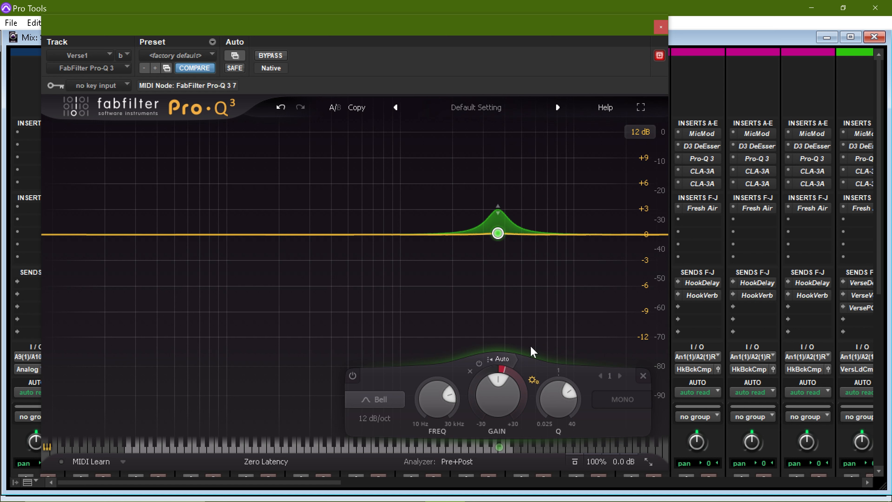
pyautogui.moveTo(563, 403)
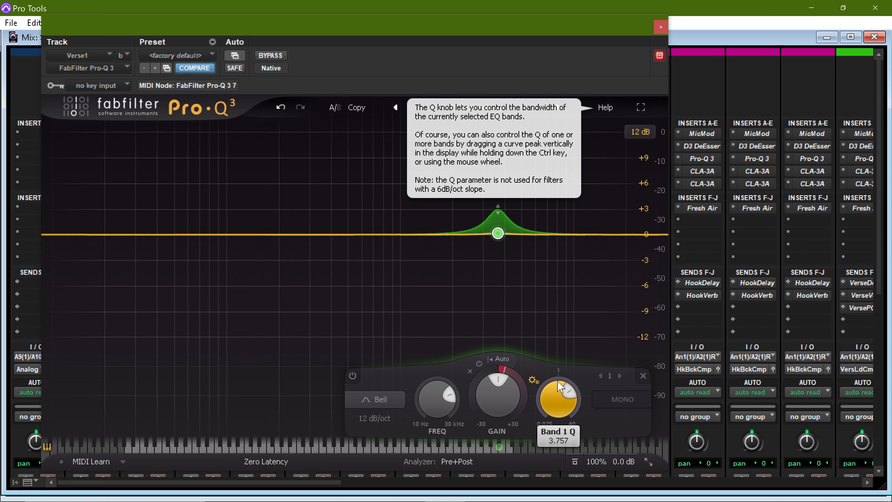
pyautogui.press('space')
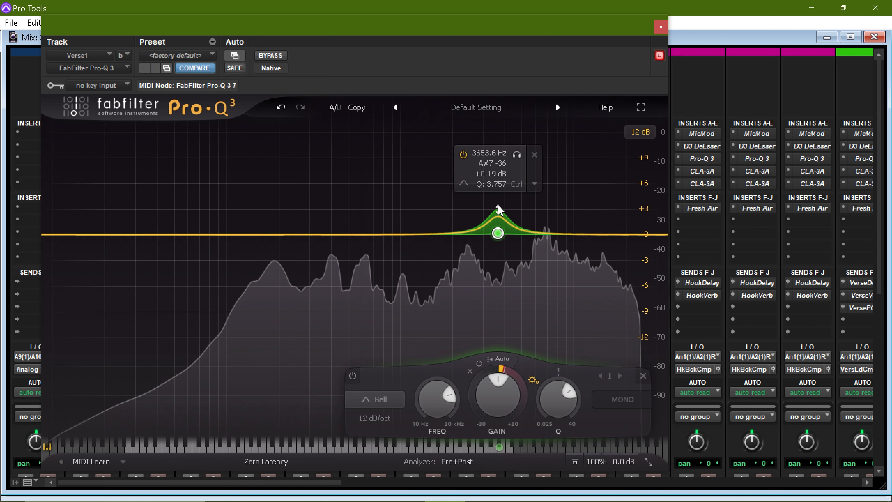
pyautogui.moveTo(498, 205); pyautogui.dragTo(500, 193)
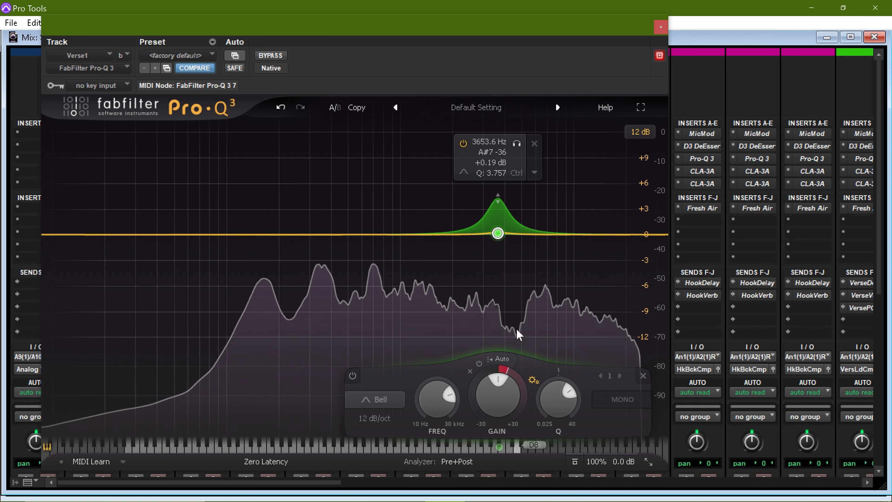
pyautogui.moveTo(513, 355)
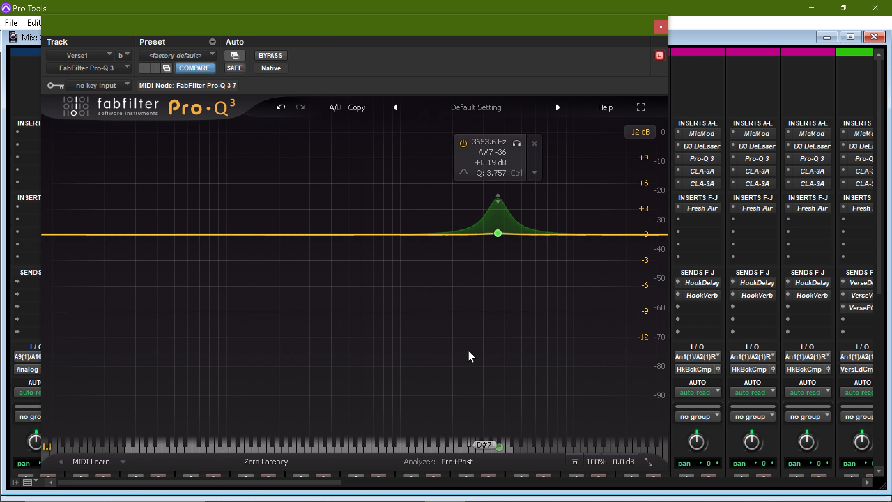
# Set the dynamic boost band's threshold manually to -26.1 dB while the vocal plays, and stop playback.
pyautogui.click(497, 233)
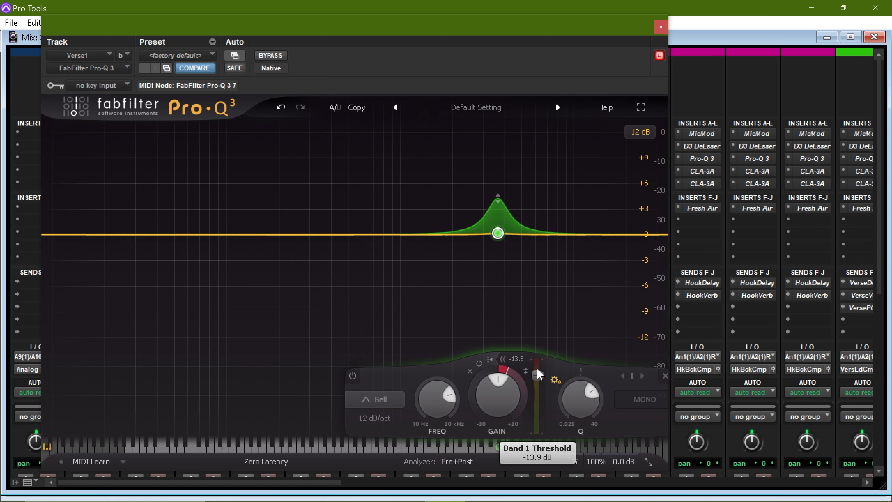
pyautogui.press('space')
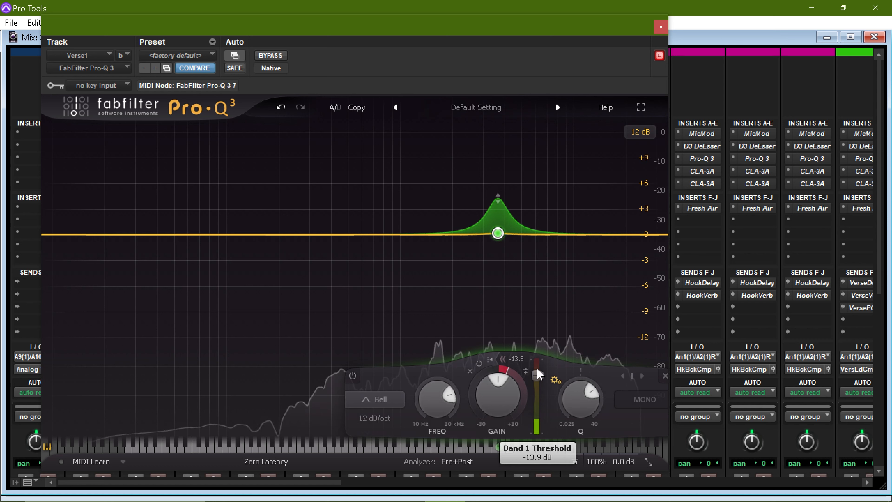
pyautogui.moveTo(537, 369); pyautogui.dragTo(538, 393)
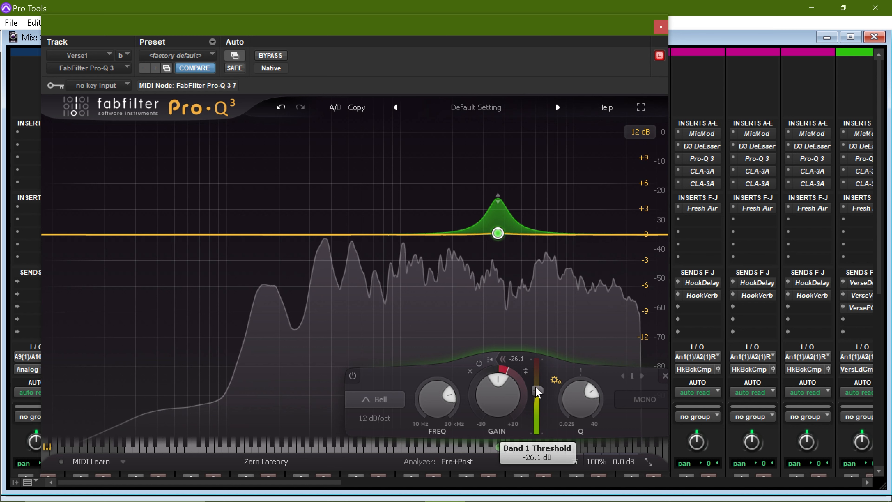
pyautogui.press('space')
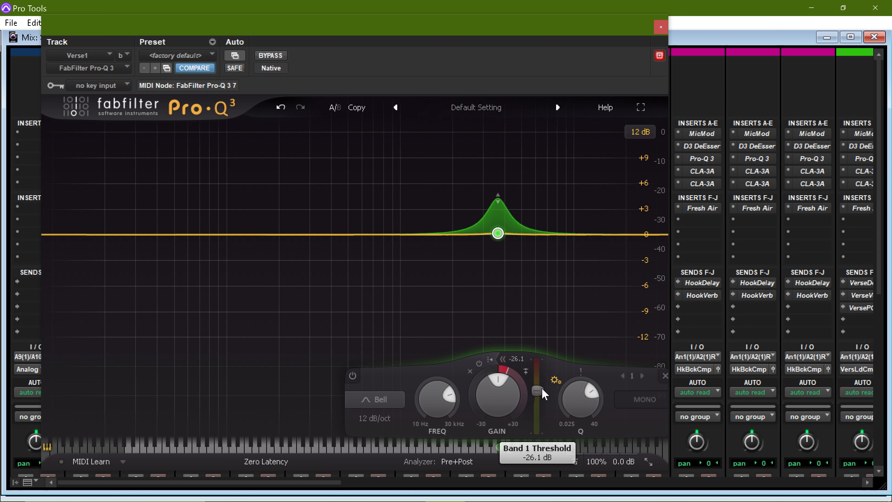
pyautogui.moveTo(499, 235)
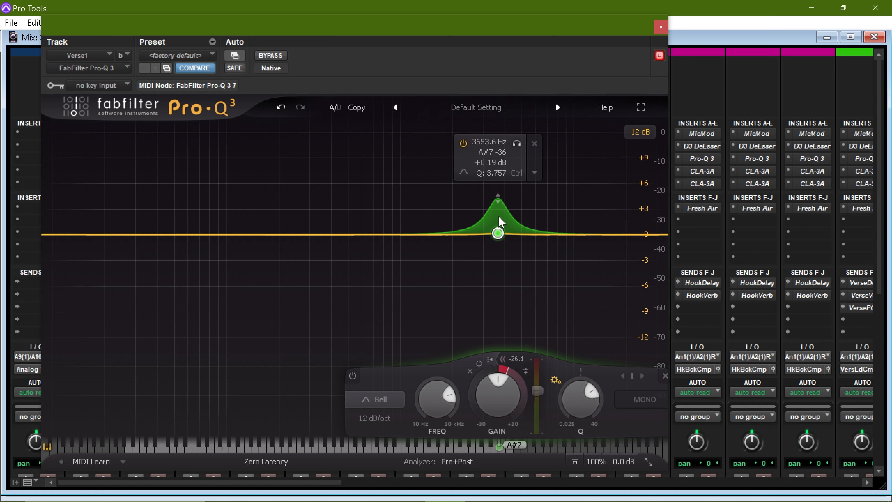
# Flatten the 3.65 kHz band's dynamic range, delete the band, and close the Verse1 EQ window.
pyautogui.moveTo(499, 201); pyautogui.dragTo(498, 235)
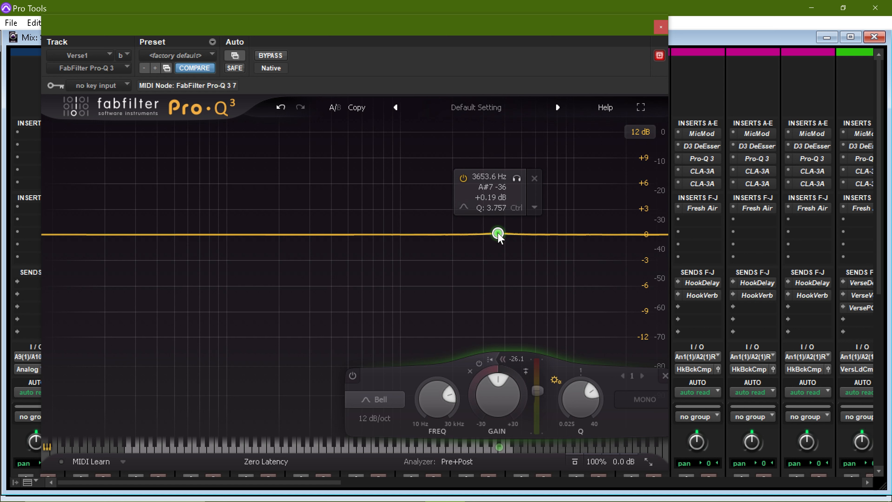
pyautogui.rightClick(498, 234)
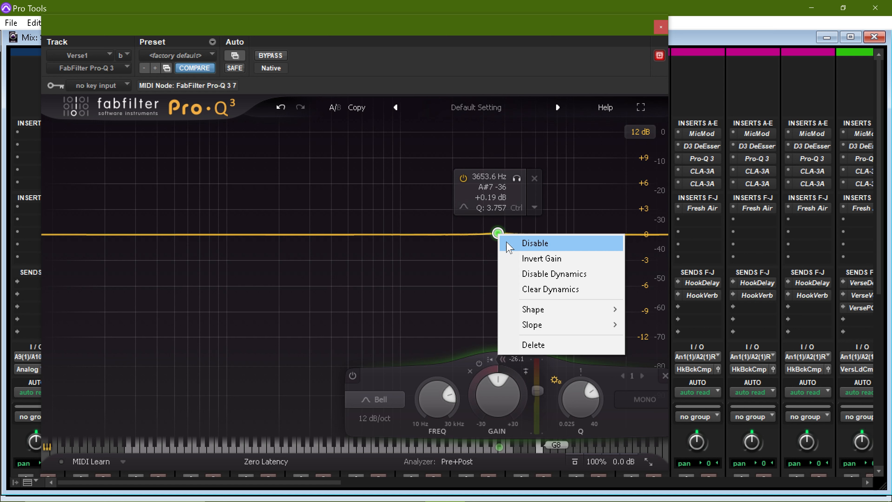
pyautogui.click(533, 344)
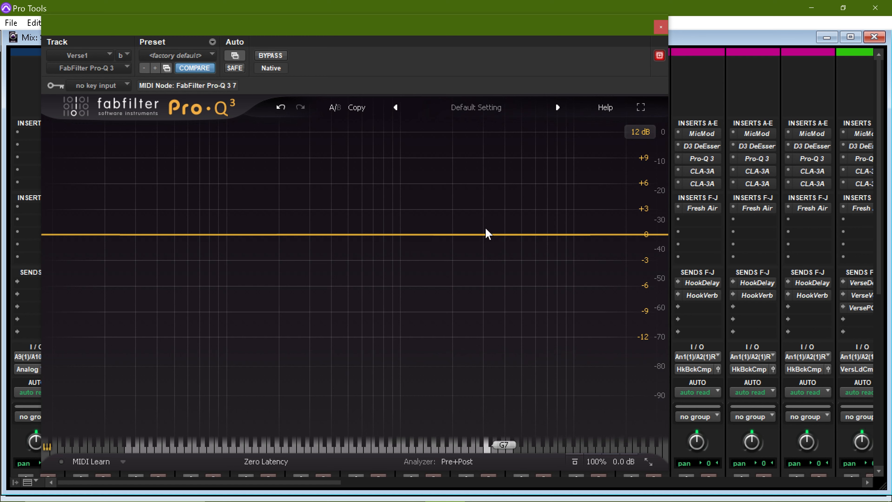
pyautogui.click(661, 27)
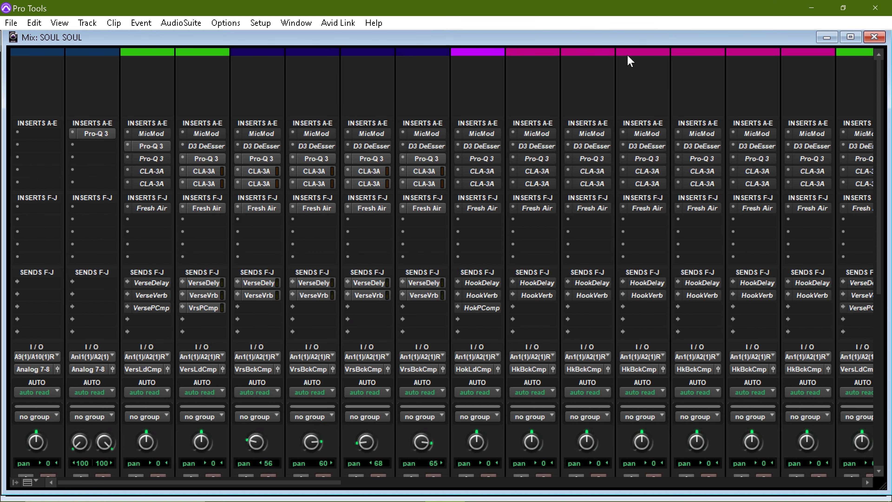
# Unmute the second track in the mixer and open its Pro-Q 3 insert.
pyautogui.scroll(-3, 72, 294)
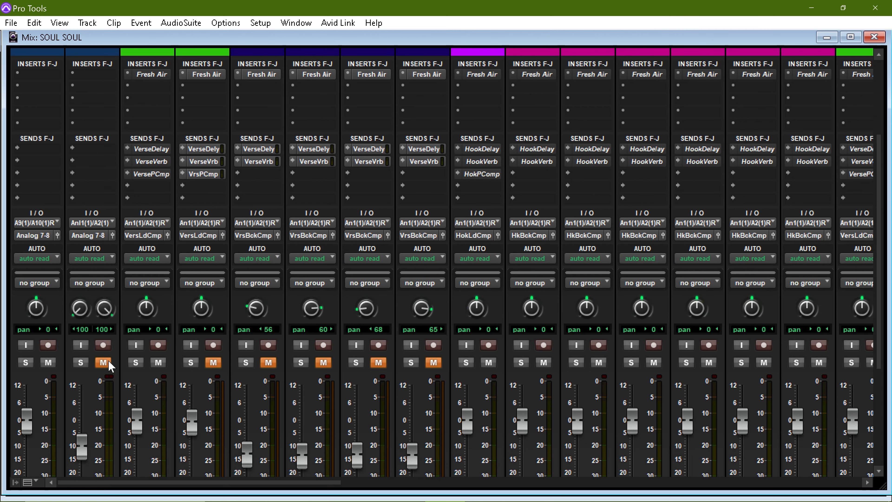
pyautogui.scroll(3, 107, 355)
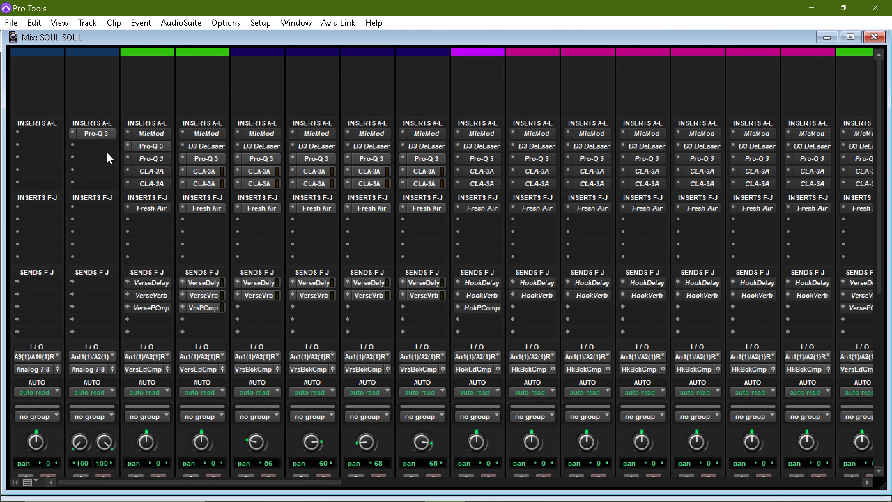
pyautogui.scroll(-8, 114, 332)
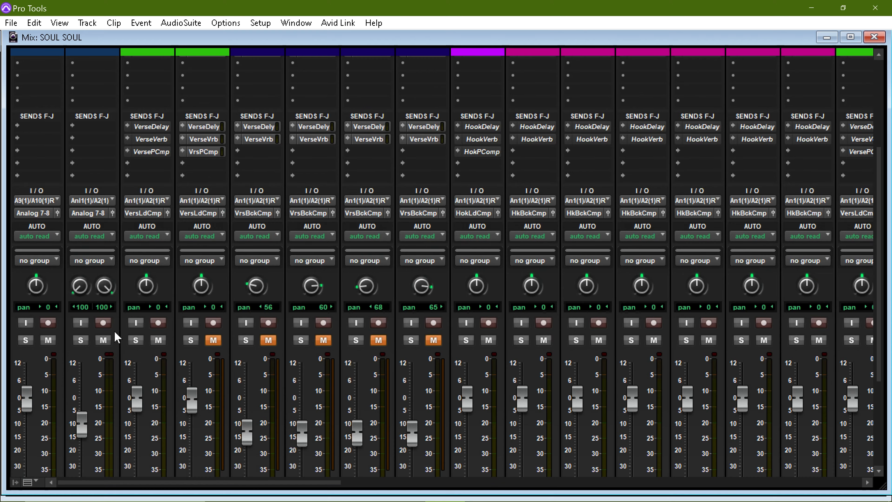
pyautogui.scroll(6, 113, 332)
pyautogui.scroll(2, 115, 339)
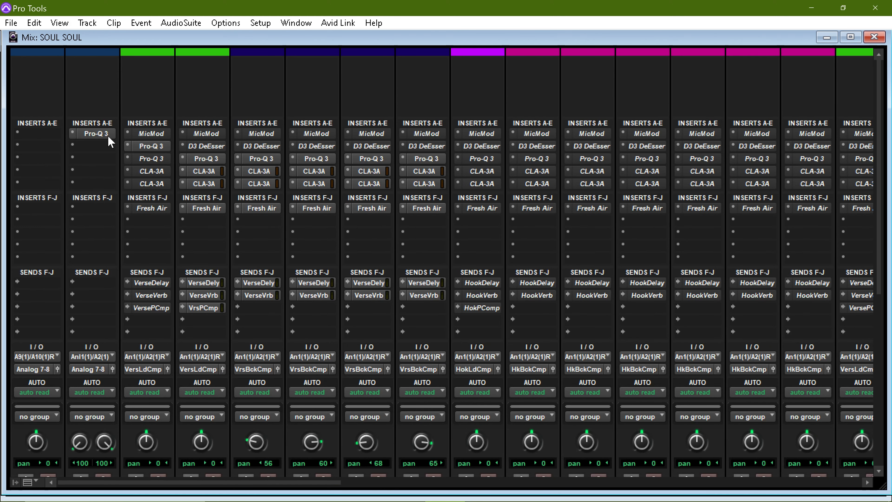
pyautogui.click(95, 133)
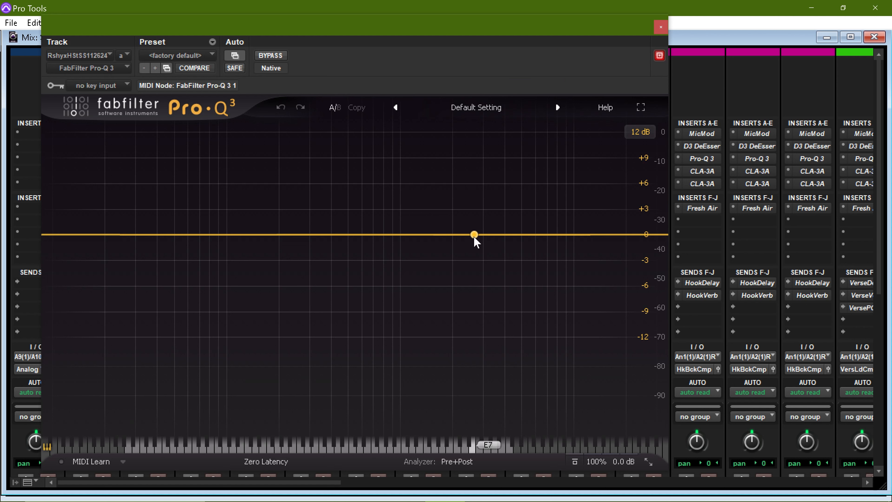
# Add a bell band at about 6477 Hz and split it into separate left and right channel bands.
pyautogui.click(515, 239)
pyautogui.moveTo(517, 243); pyautogui.dragTo(529, 240)
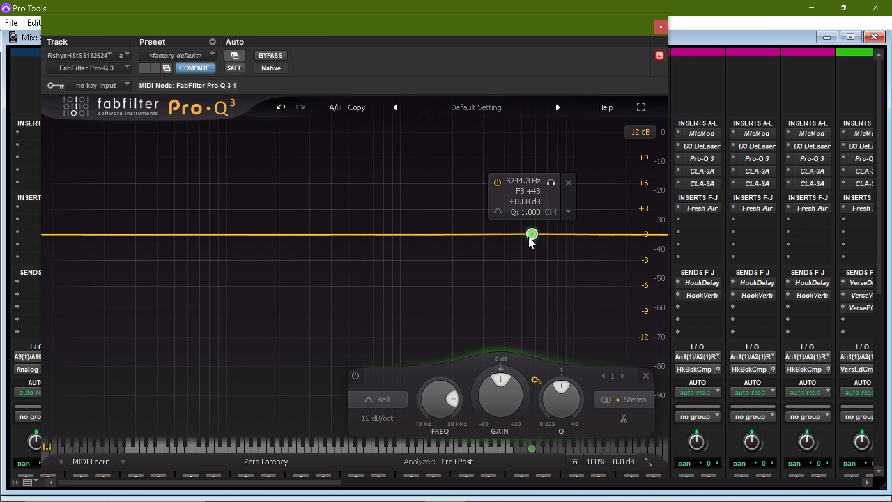
pyautogui.moveTo(533, 235)
pyautogui.mouseDown()
pyautogui.moveTo(552, 237)
pyautogui.moveTo(542, 234)
pyautogui.mouseUp()
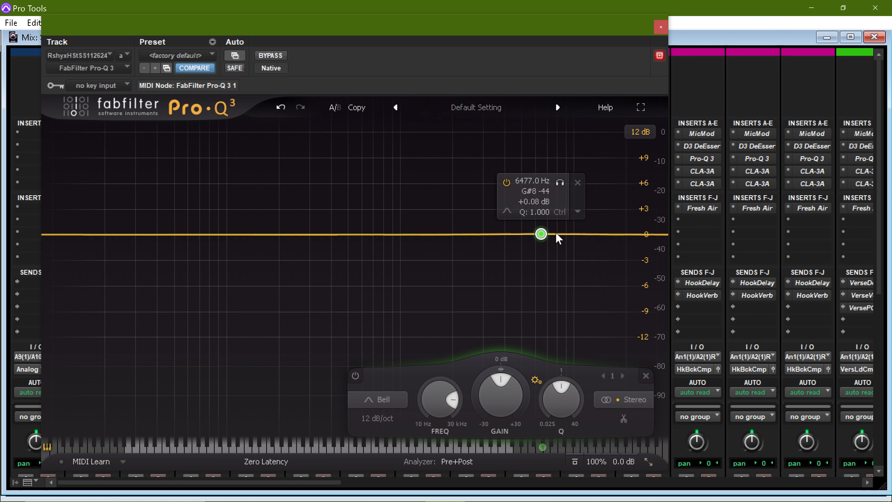
pyautogui.rightClick(542, 235)
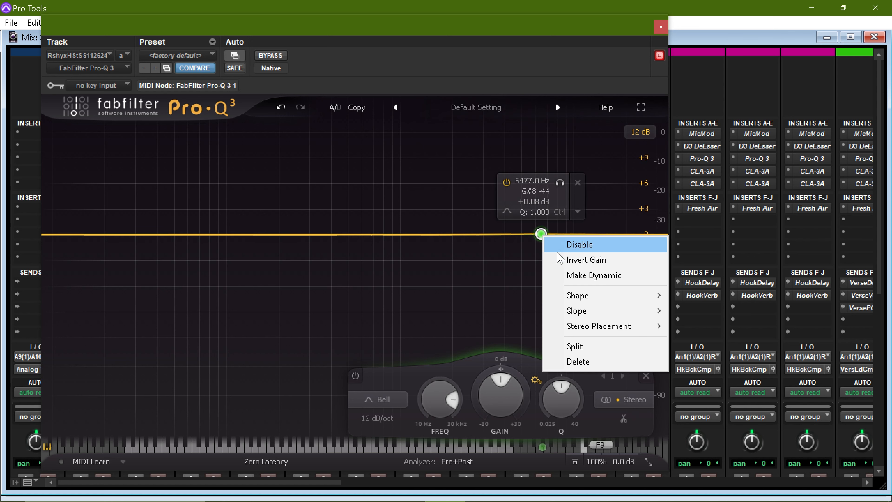
pyautogui.click(576, 346)
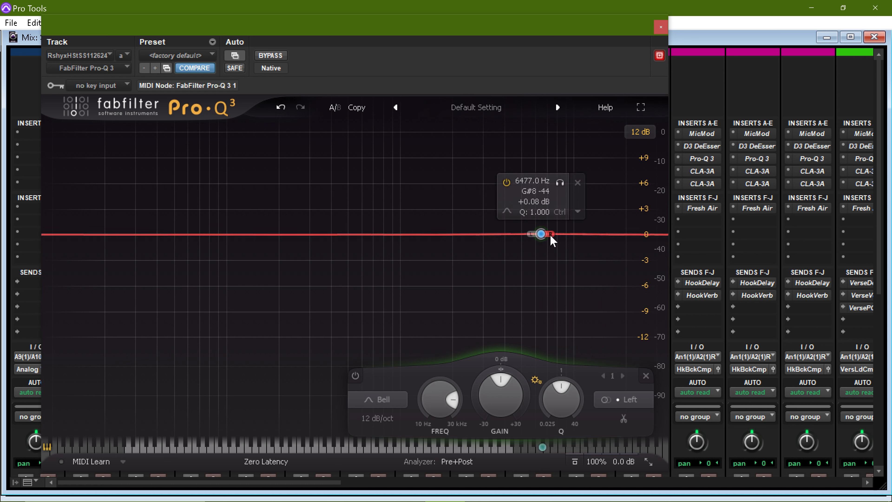
# Separate the left and right bands on the curve, setting the right one to about 6477 Hz, +0.73 dB and Q 3.11.
pyautogui.moveTo(551, 235); pyautogui.dragTo(568, 236)
pyautogui.click(533, 234)
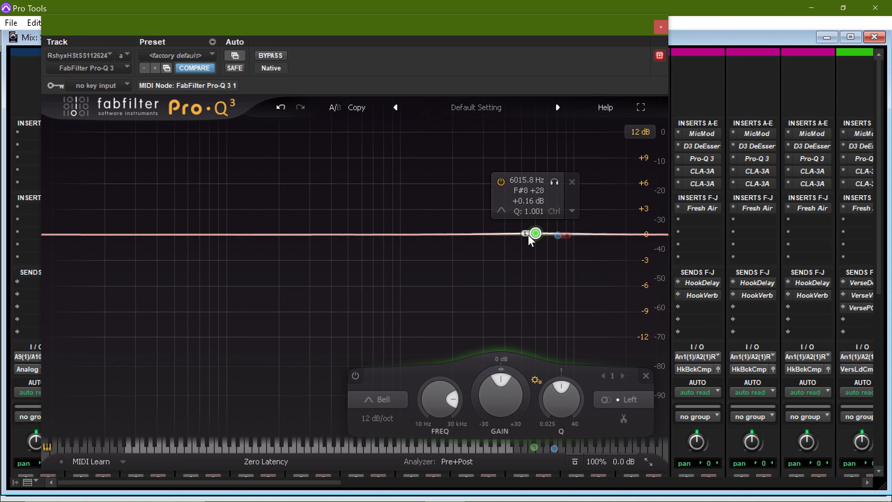
pyautogui.moveTo(557, 235); pyautogui.dragTo(541, 240)
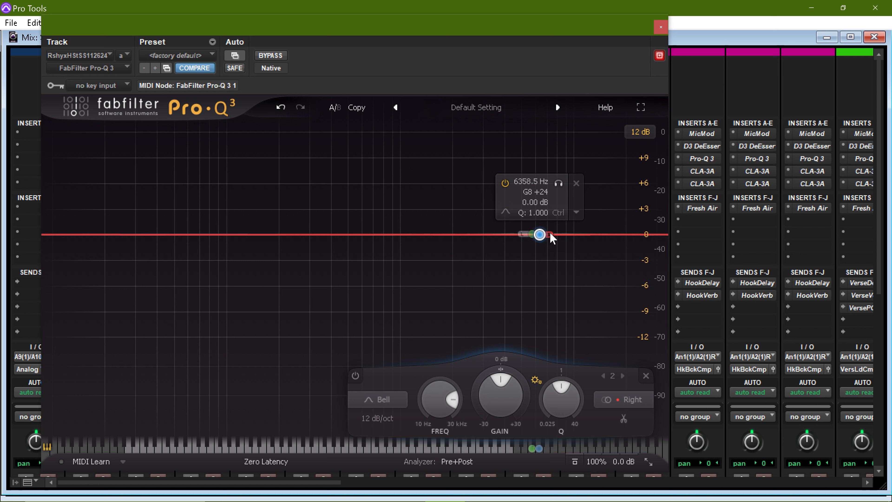
pyautogui.moveTo(550, 232); pyautogui.dragTo(552, 226)
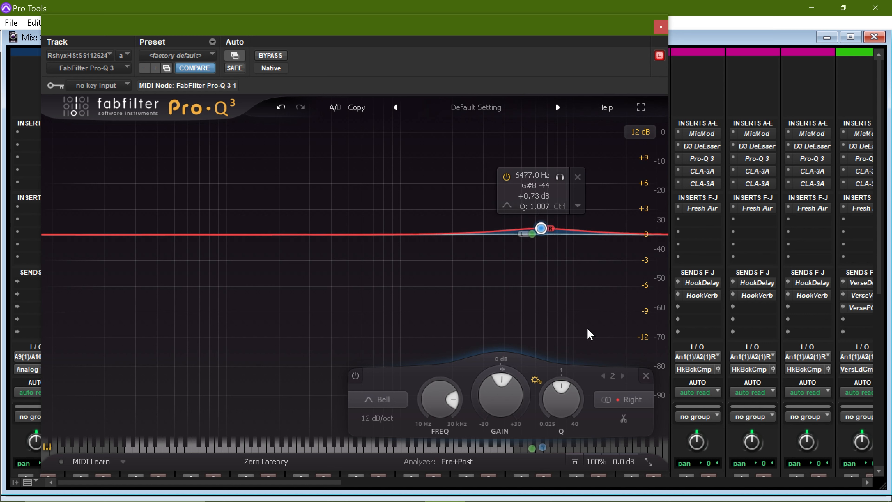
pyautogui.scroll(5, 580, 404)
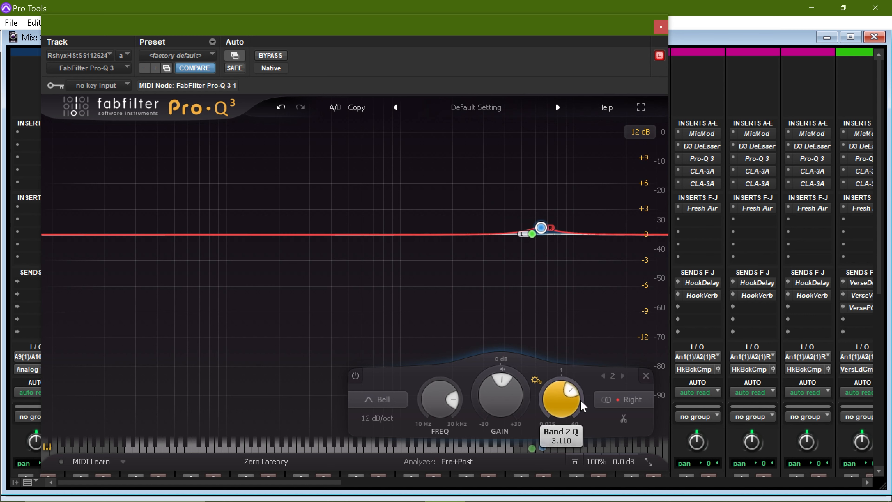
# Move the left-channel band to about 4688 Hz with +1.30 dB of gain and narrow its Q to 9.619.
pyautogui.moveTo(532, 233); pyautogui.dragTo(518, 228)
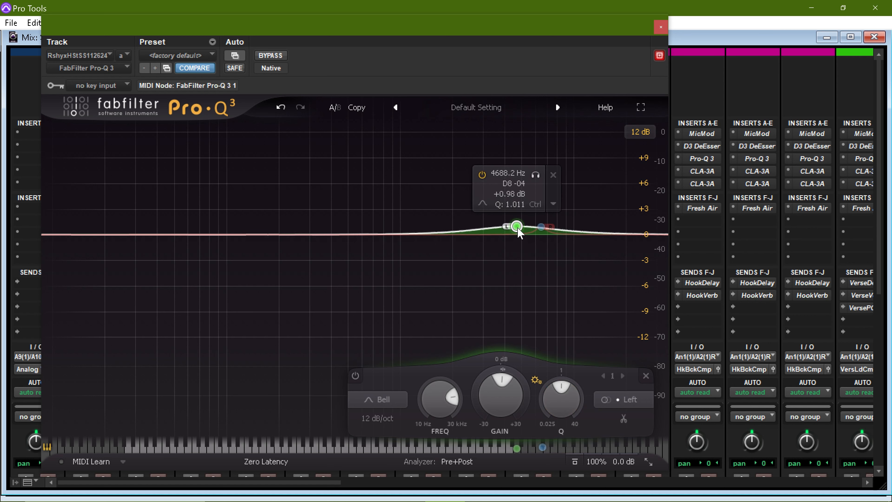
pyautogui.scroll(8, 584, 401)
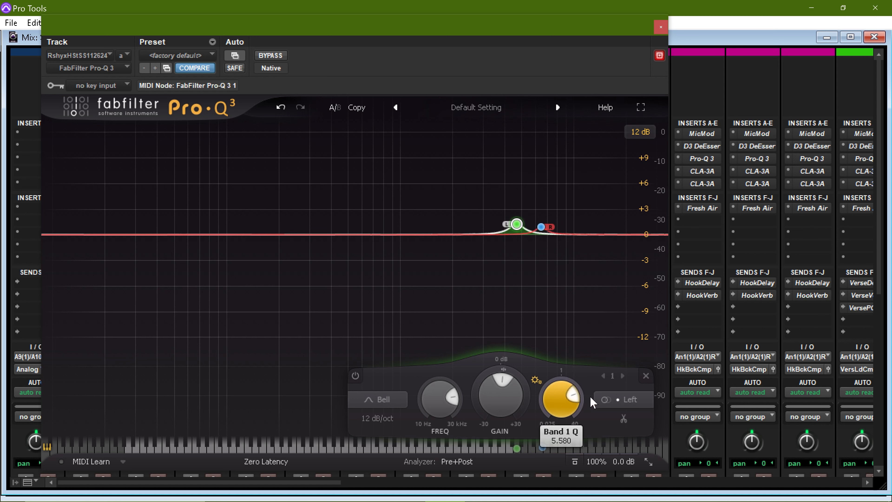
pyautogui.scroll(2, 578, 401)
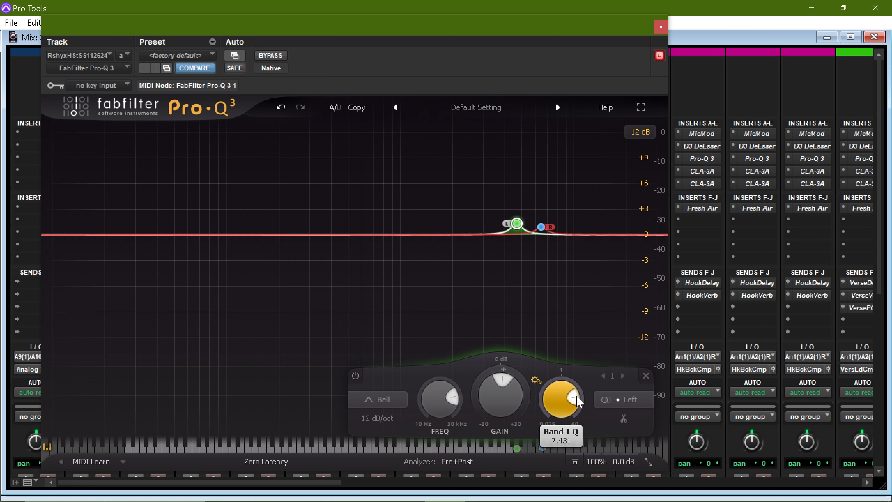
pyautogui.scroll(2, 578, 401)
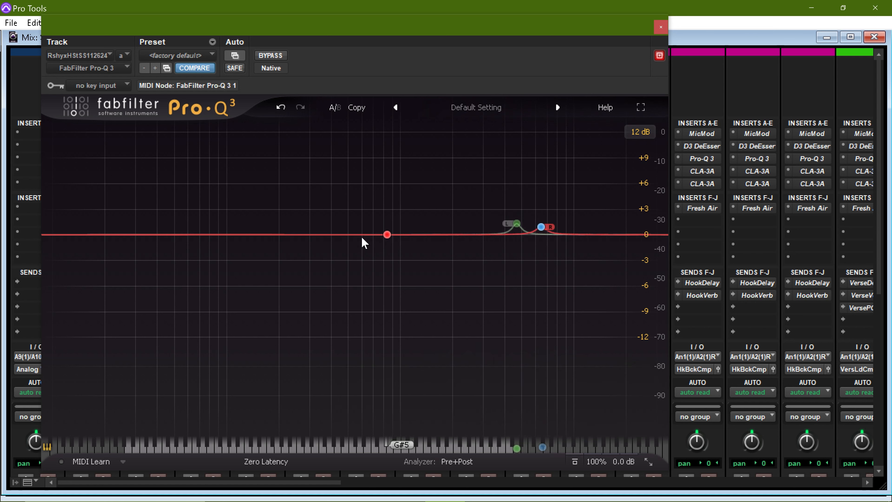
# Add a bell band at about 923 Hz and split it into left and right channel bands.
pyautogui.click(395, 235)
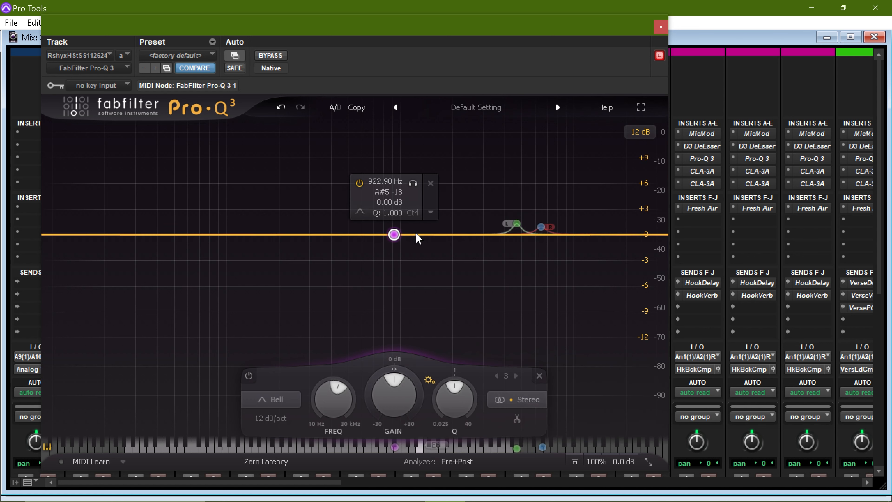
pyautogui.rightClick(394, 235)
pyautogui.click(446, 348)
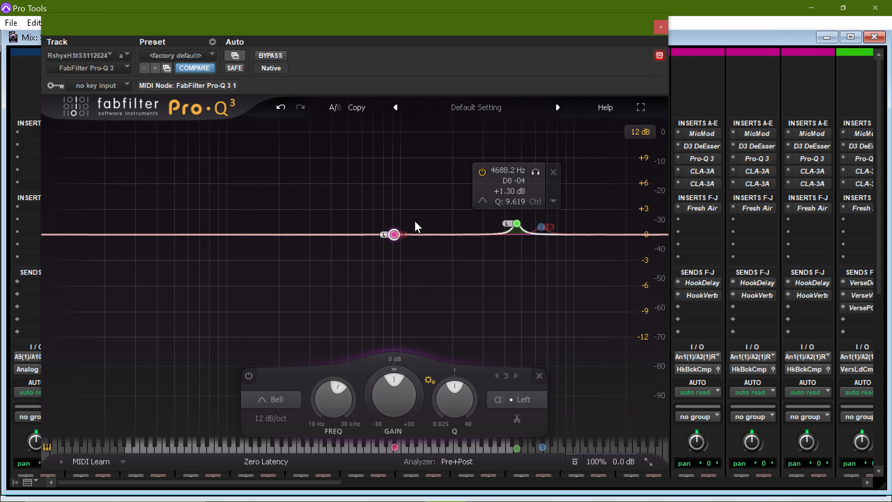
# Delete both split bands at about 923 Hz and the left and right bands at about 4688 and 6477 Hz.
pyautogui.rightClick(398, 235)
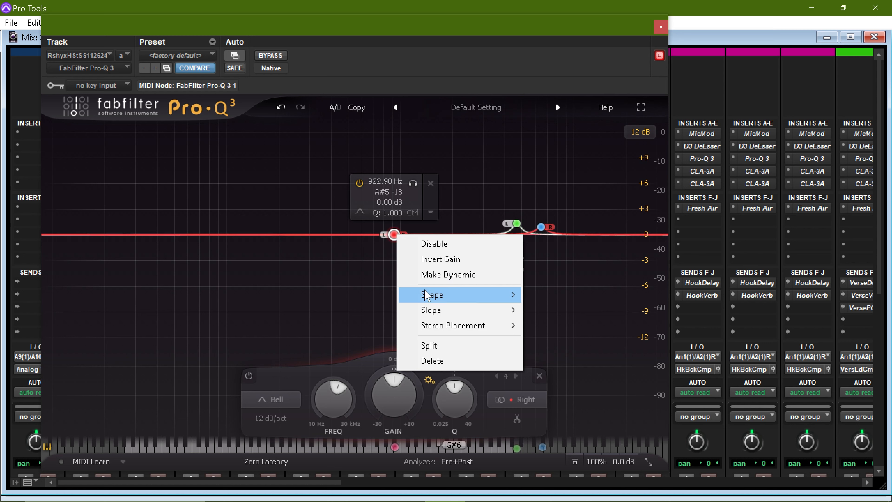
pyautogui.click(443, 361)
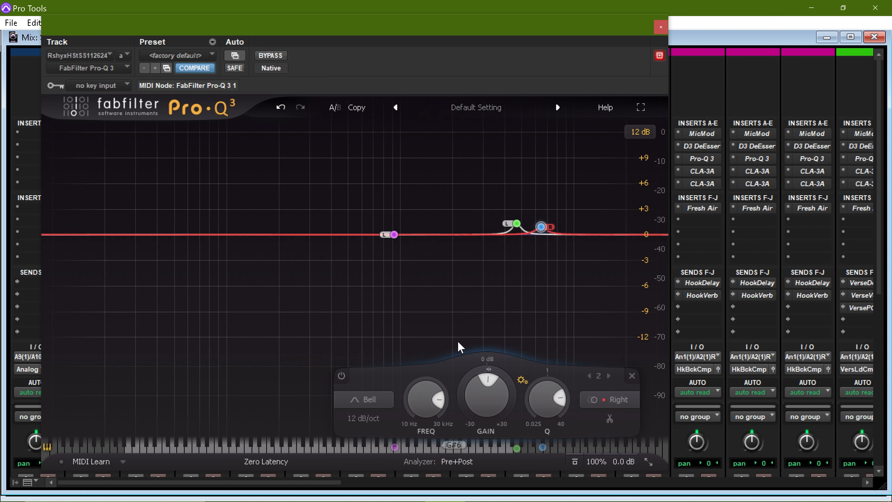
pyautogui.rightClick(394, 234)
pyautogui.click(434, 361)
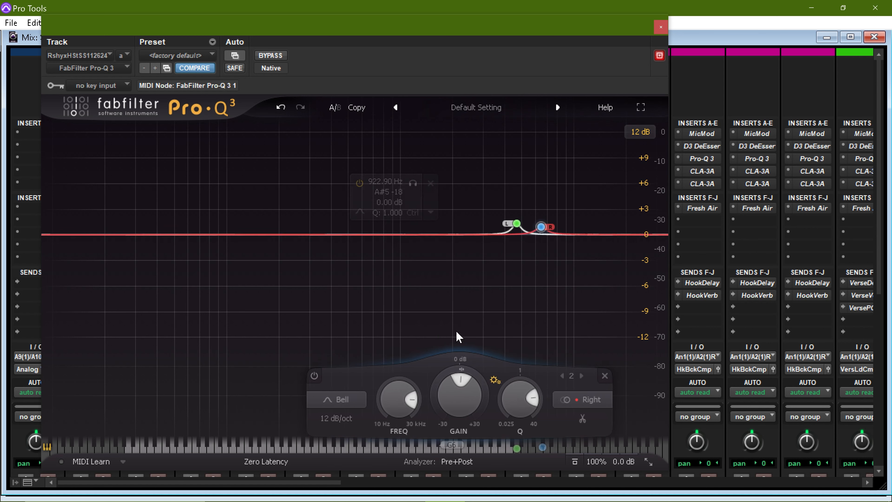
pyautogui.rightClick(516, 224)
pyautogui.click(541, 351)
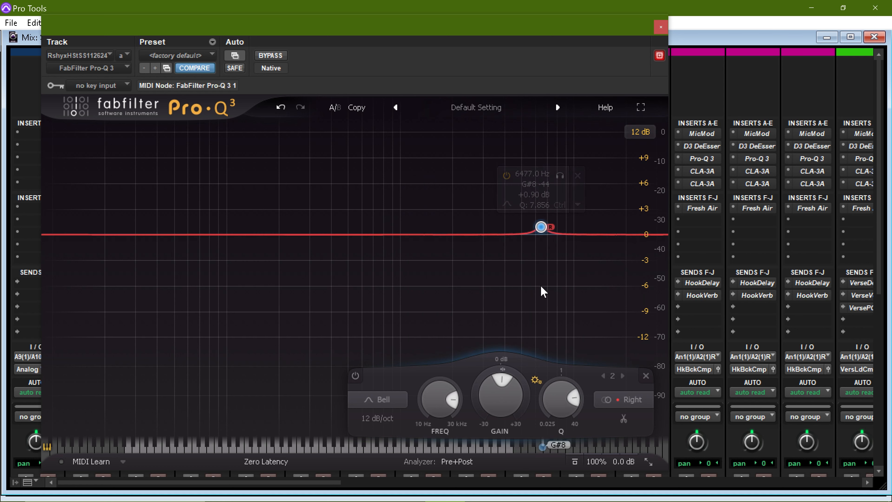
pyautogui.rightClick(541, 227)
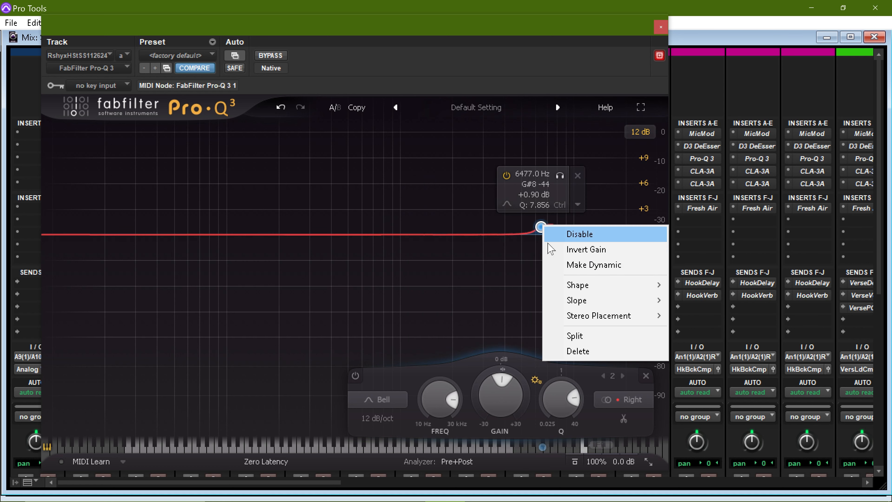
pyautogui.click(576, 351)
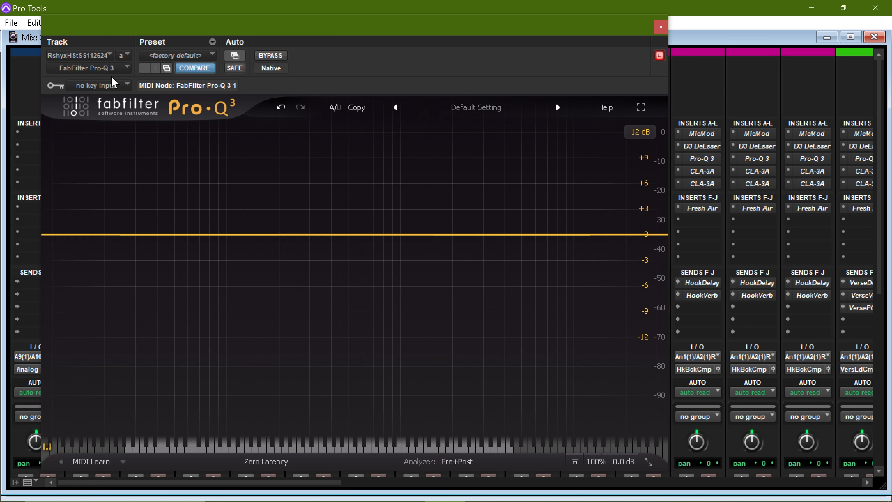
# Set the plug-in's key input to the VerseLeadComp.L (Mono) bus.
pyautogui.click(85, 87)
pyautogui.moveTo(130, 135)
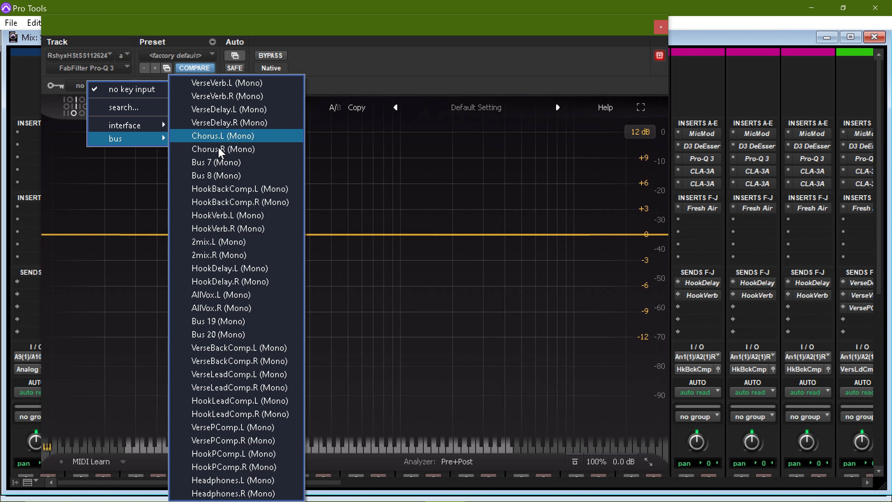
pyautogui.click(265, 373)
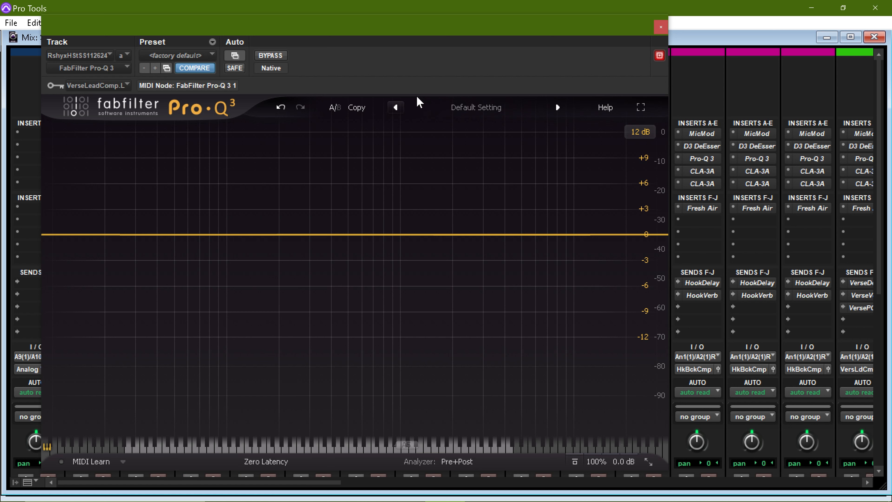
# Add a bell band at about 2795 Hz and give it a dynamic cut of about 4 dB.
pyautogui.click(477, 235)
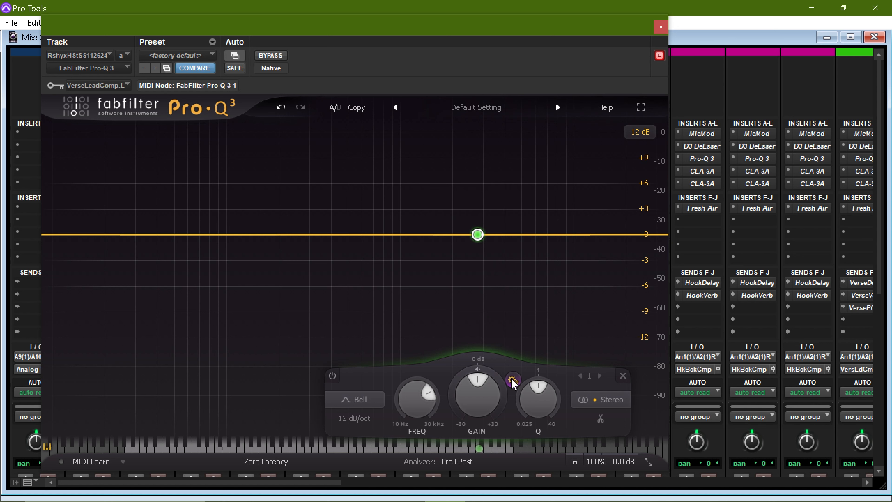
pyautogui.moveTo(511, 378)
pyautogui.moveTo(478, 238)
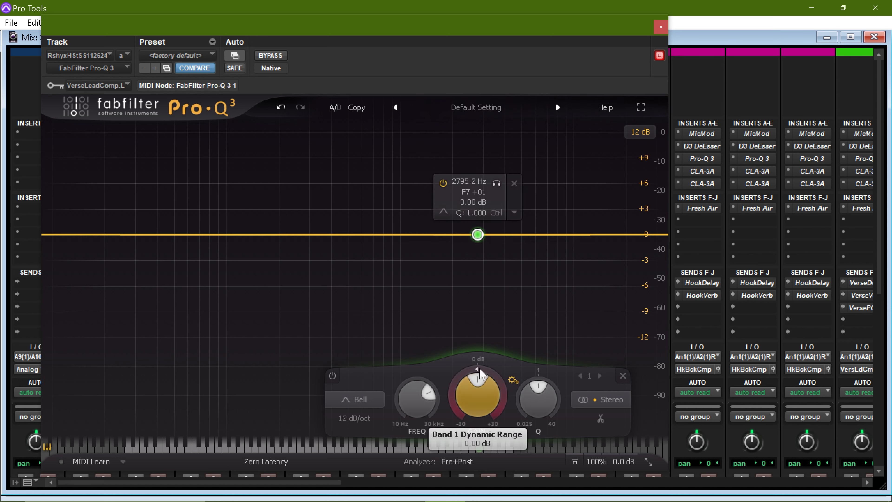
pyautogui.moveTo(477, 368); pyautogui.dragTo(469, 423)
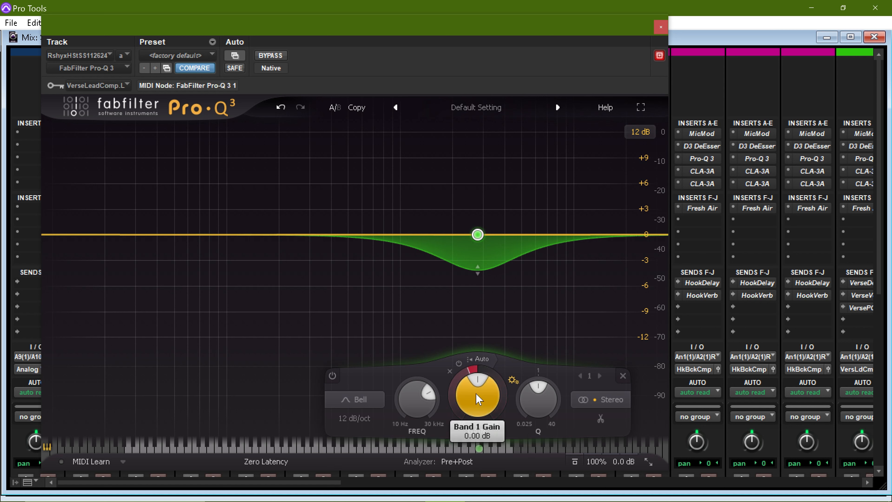
# Switch the band from auto to a custom threshold of -20.0 dB and enable external side chain triggering.
pyautogui.moveTo(484, 361)
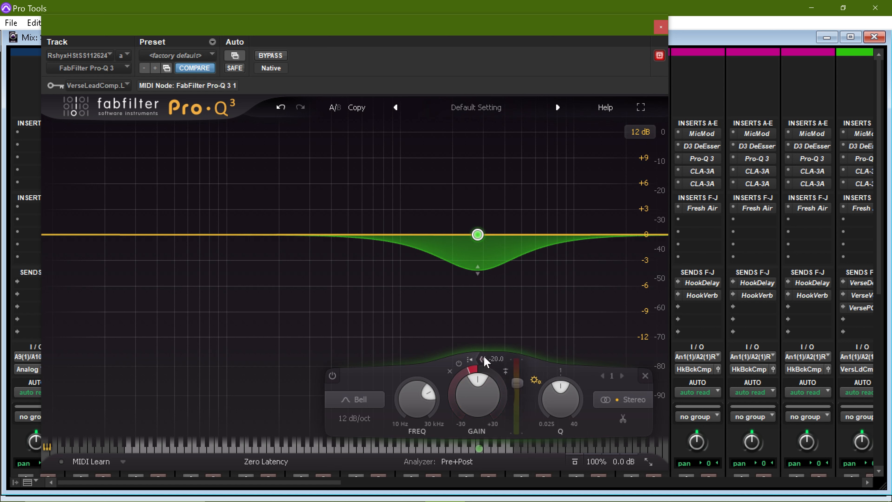
pyautogui.click(471, 359)
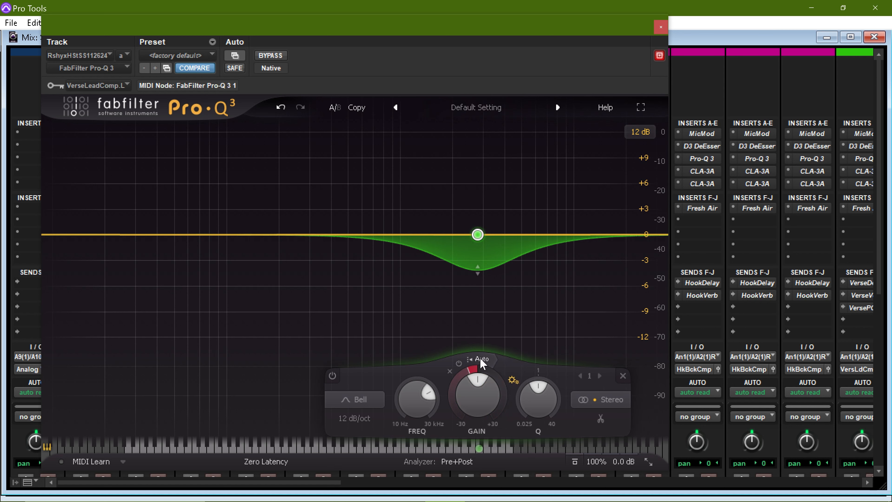
pyautogui.moveTo(482, 363)
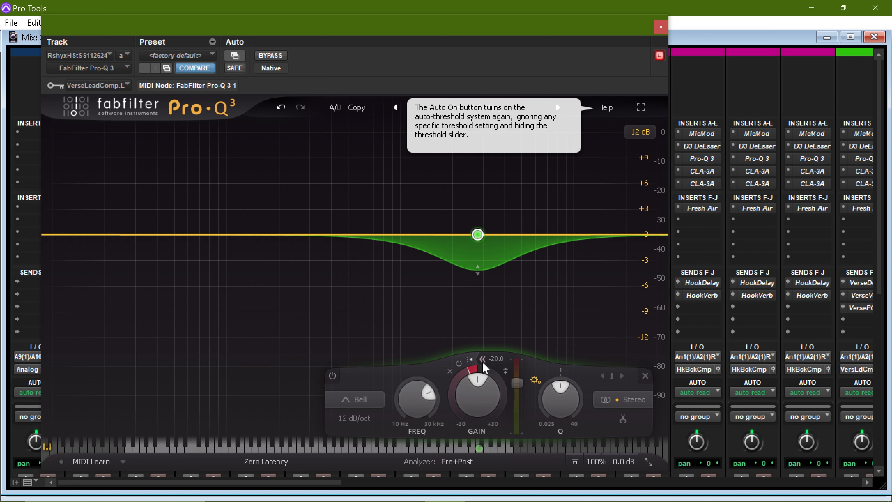
pyautogui.click(483, 361)
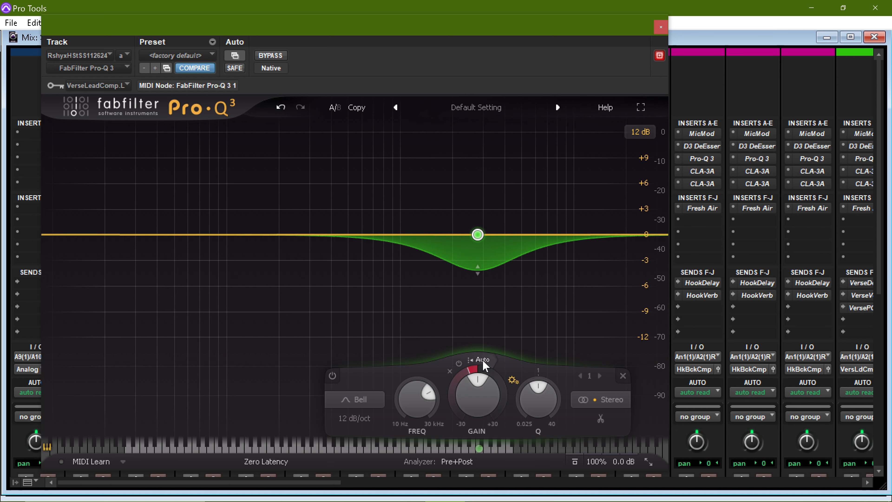
pyautogui.click(483, 360)
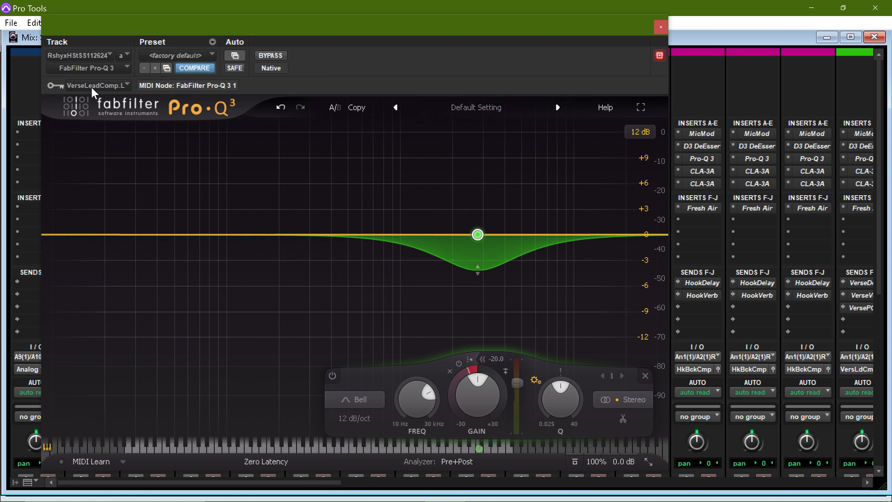
pyautogui.moveTo(492, 427)
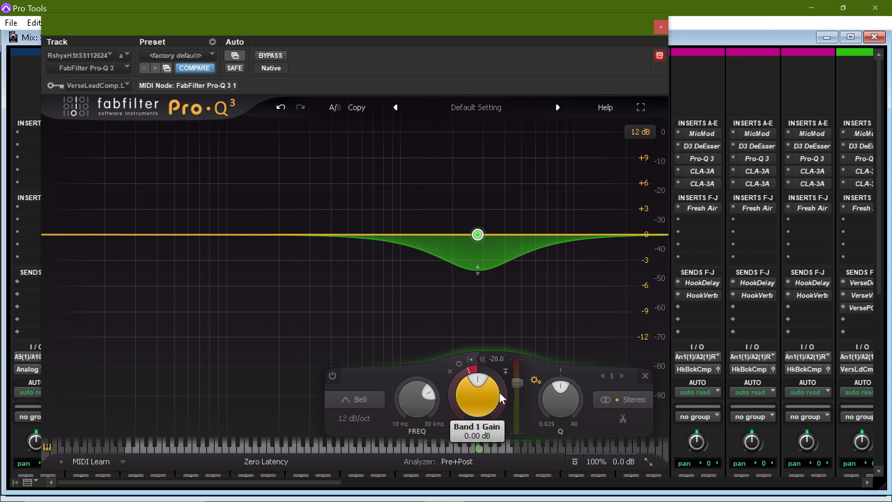
pyautogui.click(505, 372)
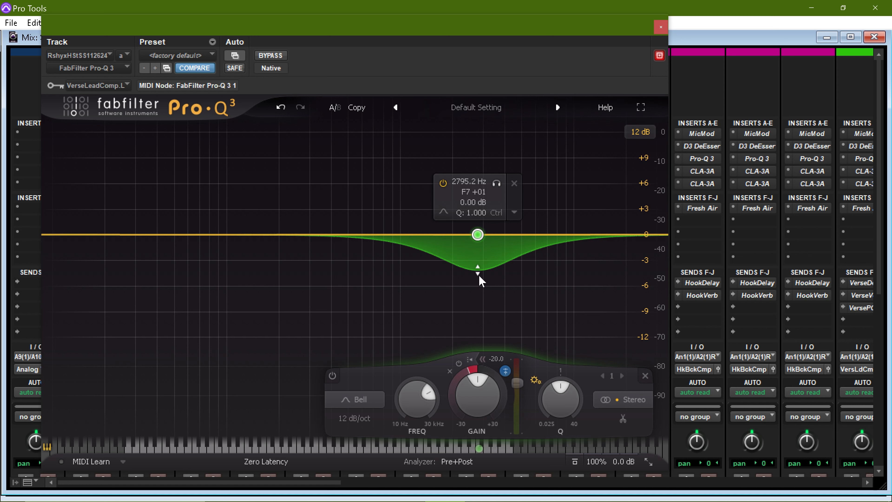
# Reduce the band's dynamic cut to about 2.4 dB, then close the EQ window and look over the mixer channels.
pyautogui.moveTo(480, 273); pyautogui.dragTo(480, 257)
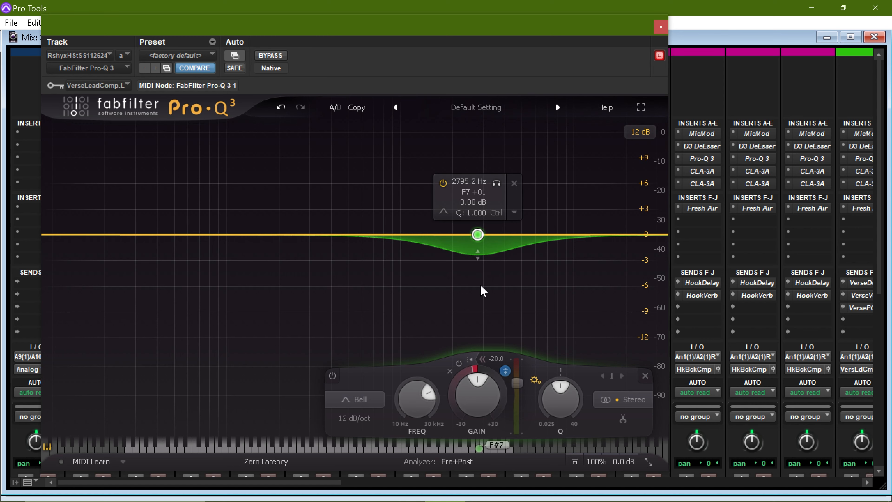
pyautogui.click(661, 27)
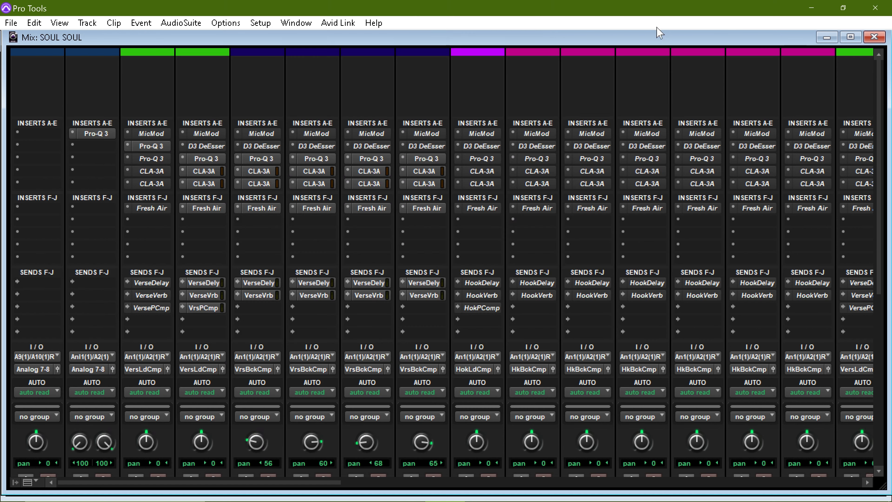
pyautogui.scroll(-1, 232, 295)
pyautogui.scroll(-8, 232, 295)
pyautogui.scroll(9, 232, 296)
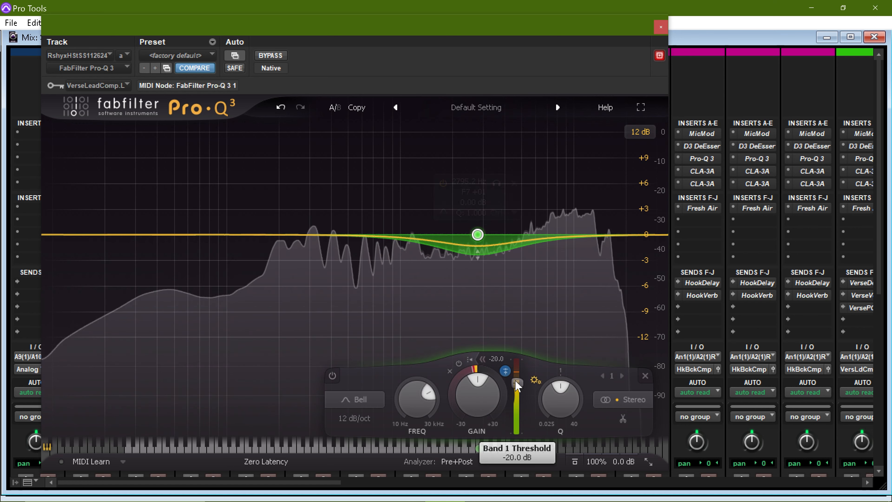
# Lower the band's threshold to -24.5 dB, move it to about 2219 Hz and set its Q to 5.114.
pyautogui.moveTo(515, 384); pyautogui.dragTo(576, 402)
pyautogui.moveTo(482, 271)
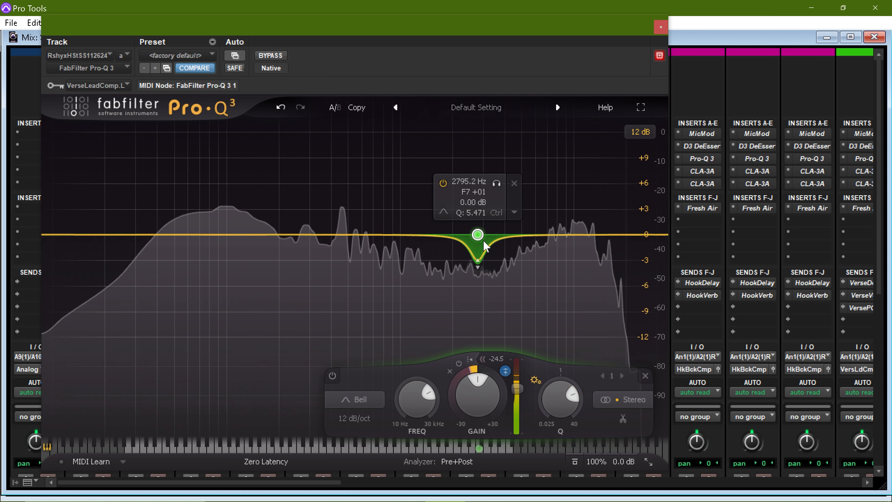
pyautogui.moveTo(479, 238); pyautogui.dragTo(463, 237)
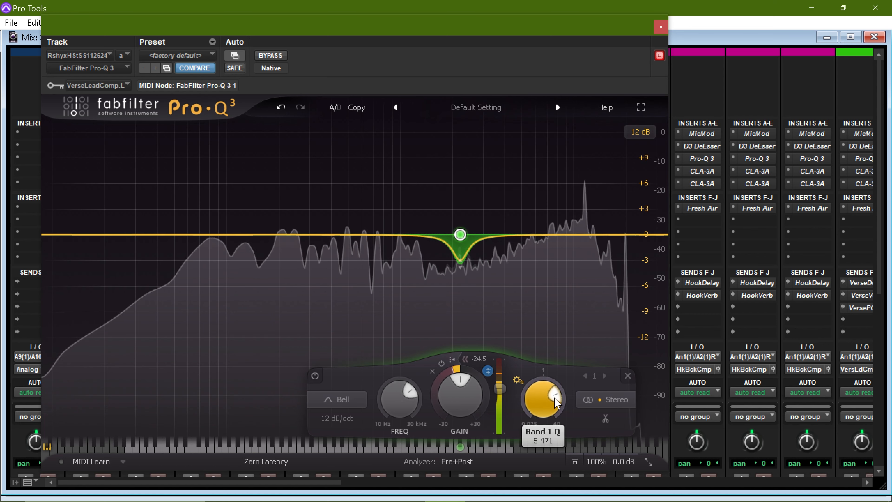
pyautogui.moveTo(553, 397); pyautogui.dragTo(555, 397)
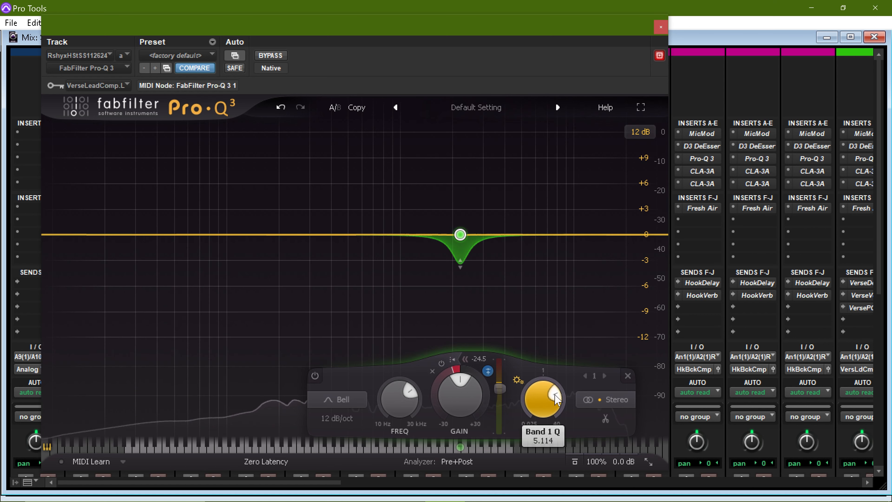
# Re-enable the band's external side chain triggering, stop playback and close the EQ window.
pyautogui.moveTo(463, 242)
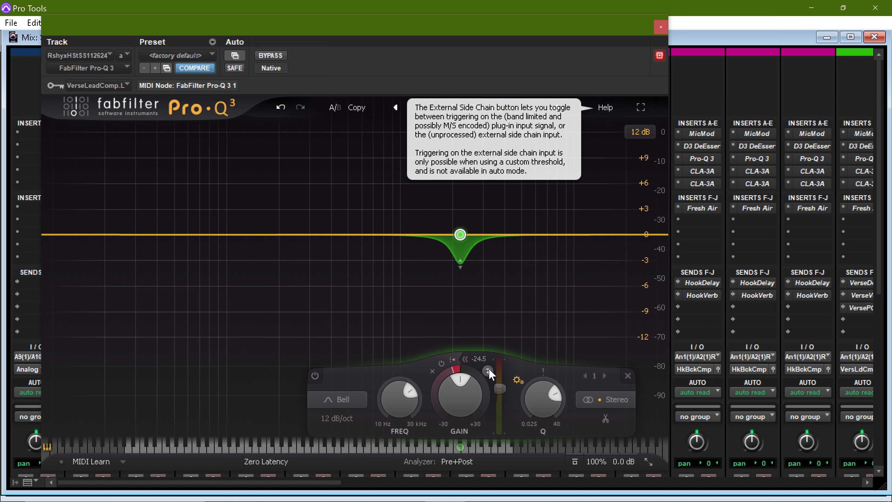
pyautogui.click(488, 371)
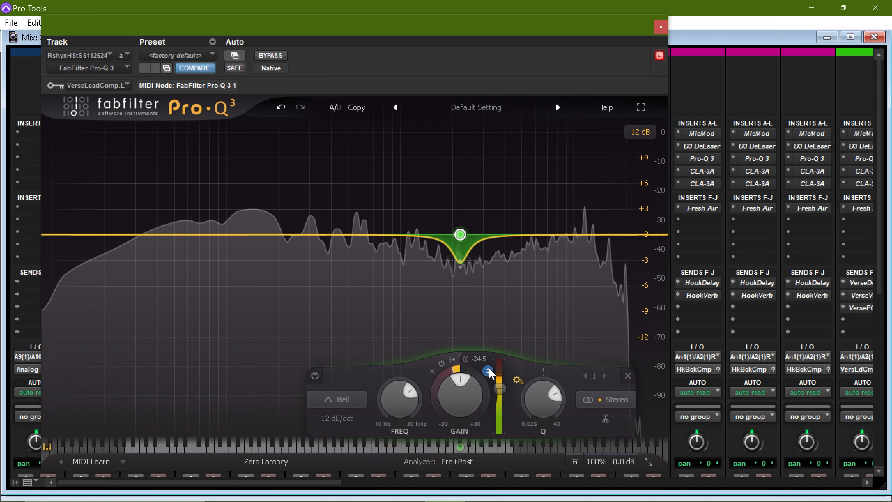
pyautogui.press('space')
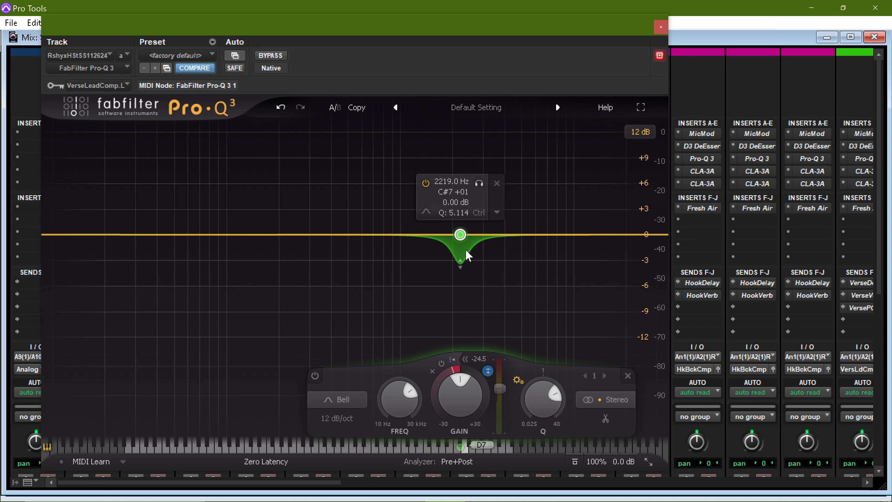
pyautogui.click(479, 183)
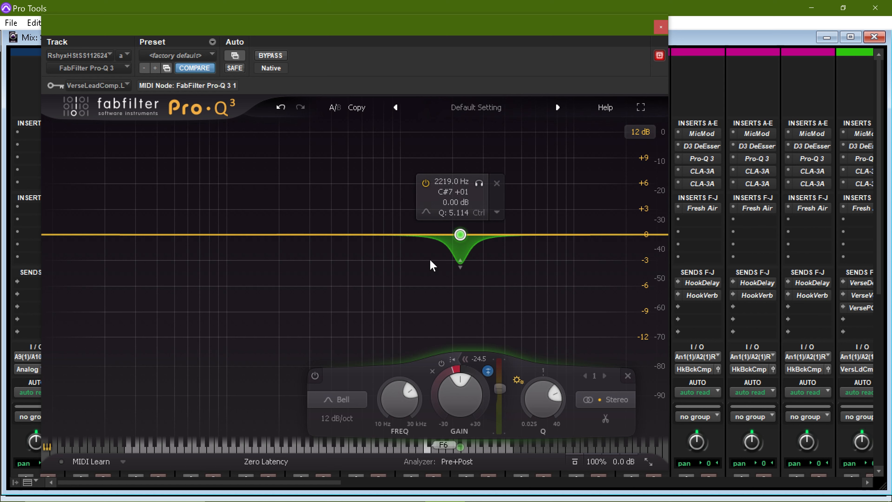
pyautogui.click(660, 27)
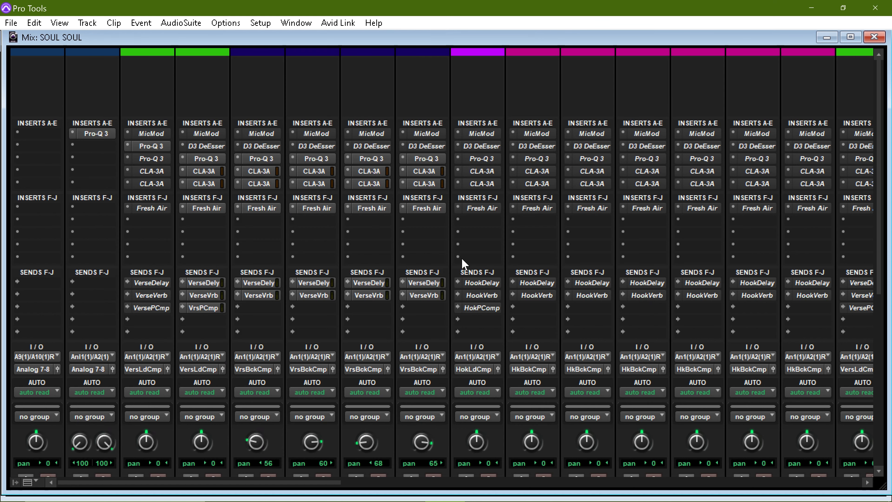